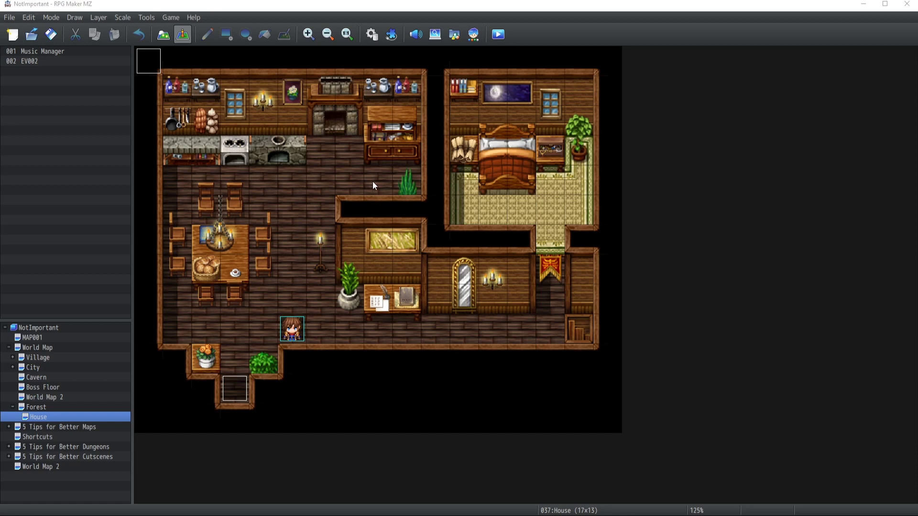
Create a new event at tile 8,4 and browse the character sprite sheets for its image
double_click(374, 182)
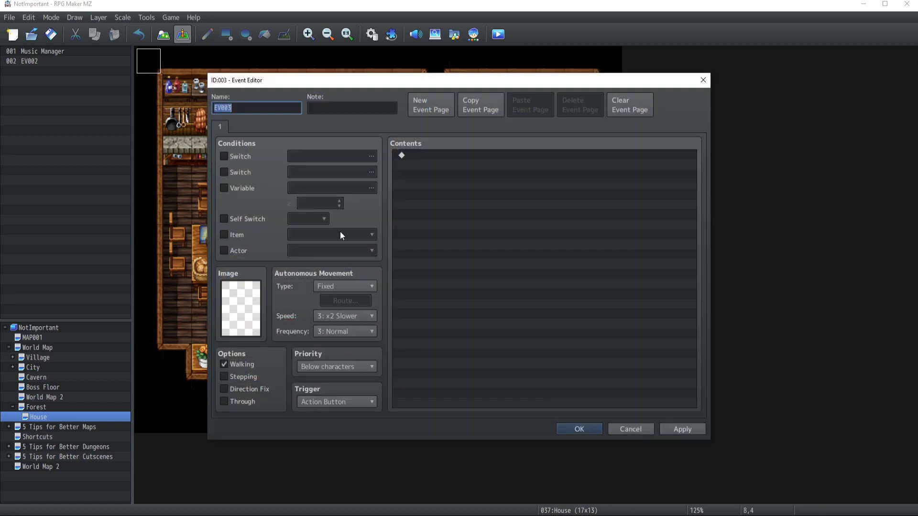
double_click(249, 309)
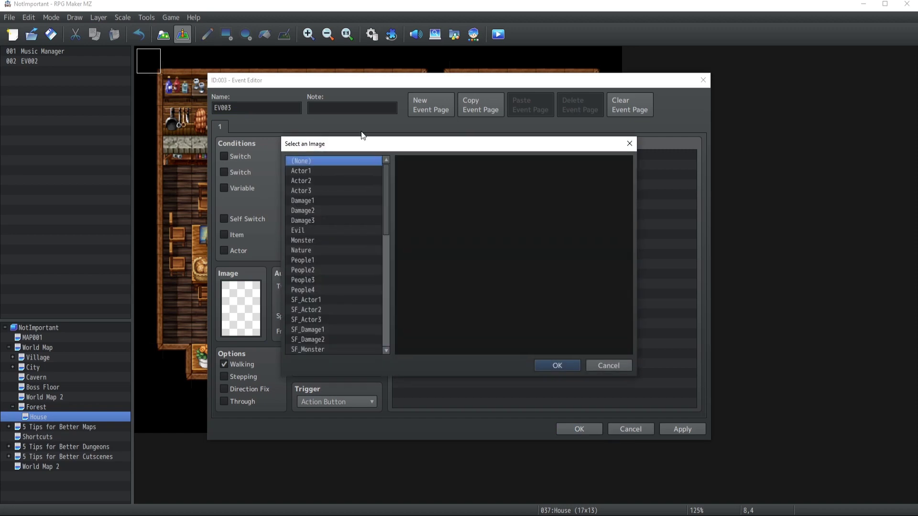
scroll(335, 215, "down", 2)
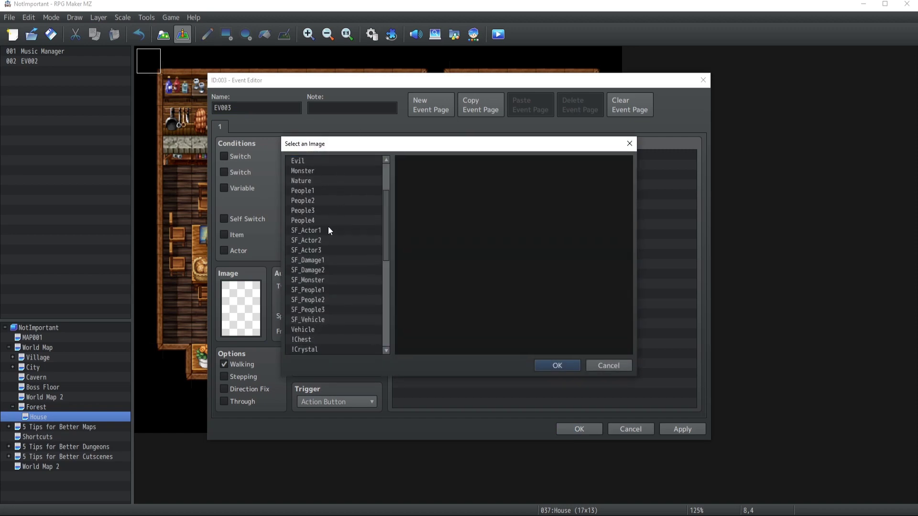
left_click(322, 239)
scroll(323, 239, "down", 2)
left_click(323, 240)
scroll(322, 239, "down", 3)
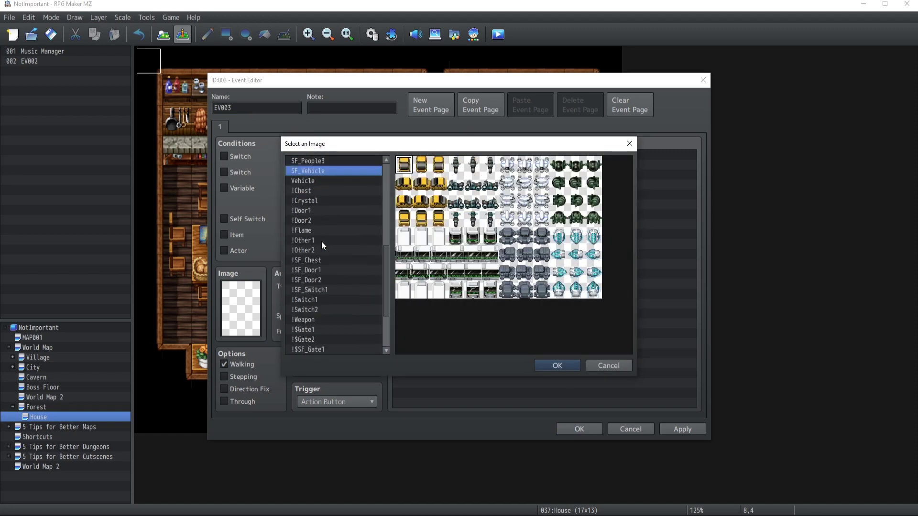
left_click(322, 240)
left_click(312, 258)
key("Down")
scroll(318, 248, "up", 8)
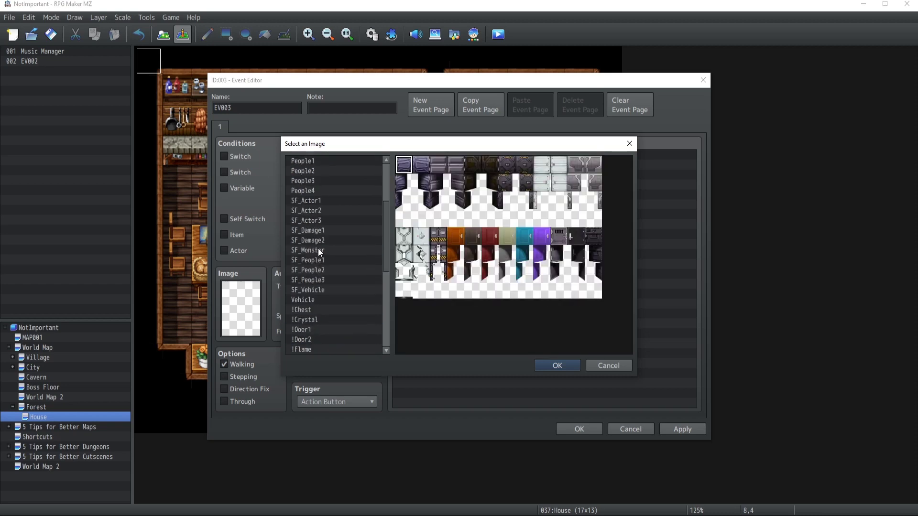
Give the event the white-hat witch sprite from the Actor3 sheet
left_click(316, 171)
key("Down")
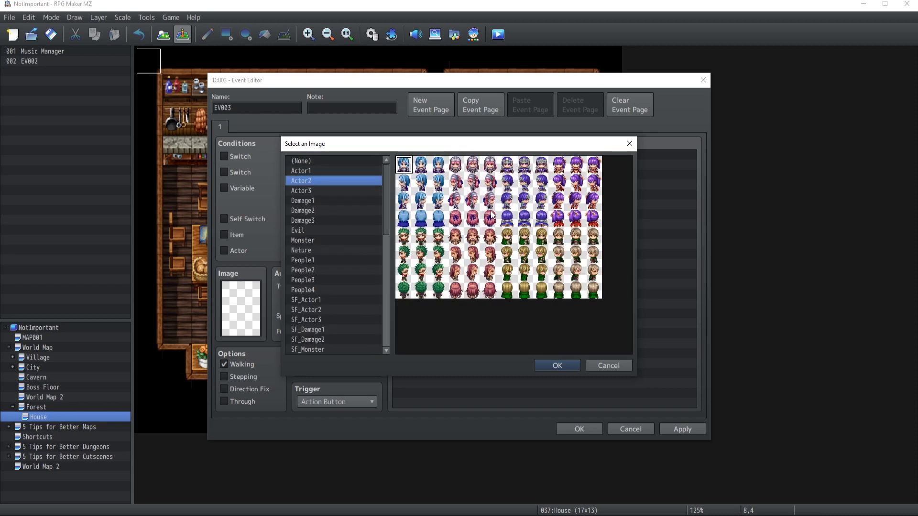
key("Down")
left_click(580, 183)
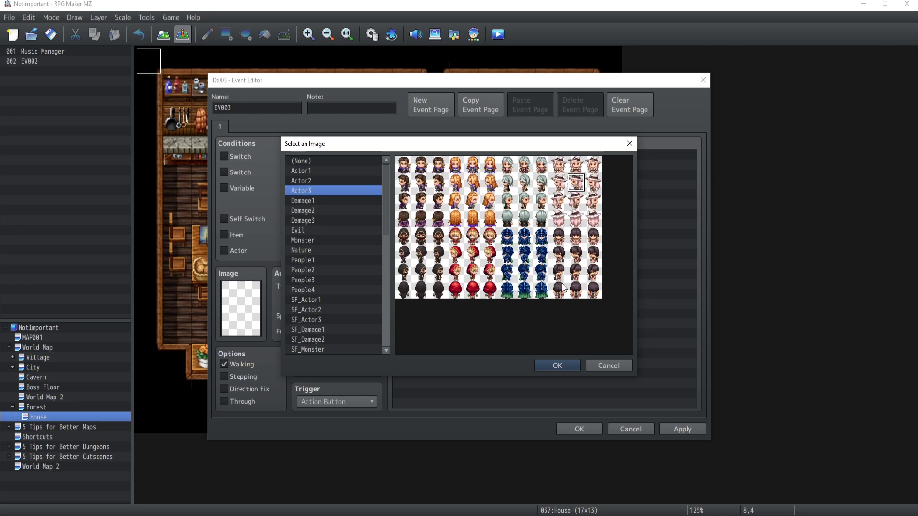
left_click(554, 365)
Name the event 'Witch Quest Giver' and add a message using the Actor3 white-hat witch face
double_click(244, 105)
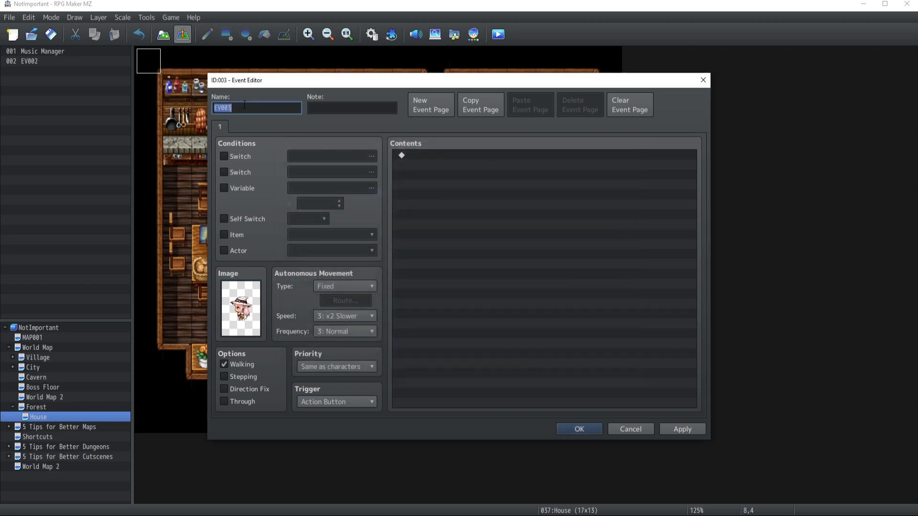
type("Witch Quest Giver")
double_click(473, 165)
left_click(422, 128)
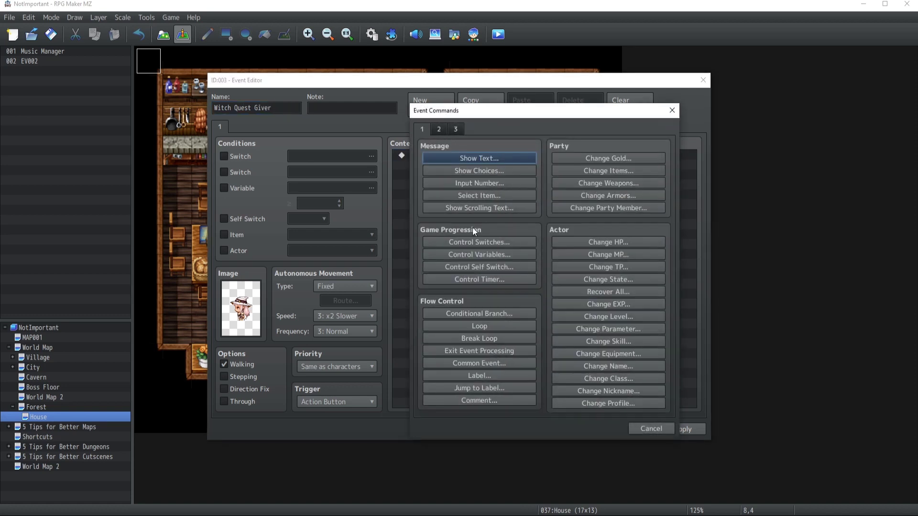
left_click(460, 159)
double_click(416, 255)
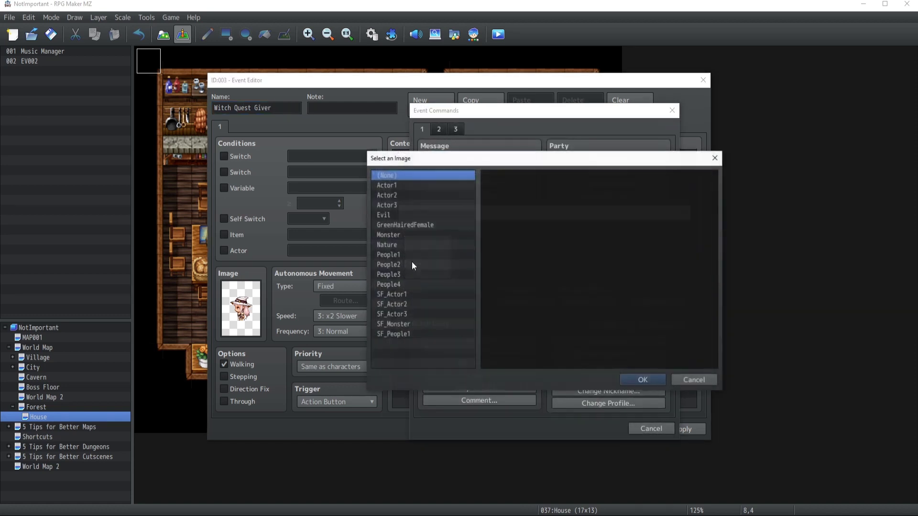
left_click(401, 187)
left_click(401, 196)
left_click(402, 206)
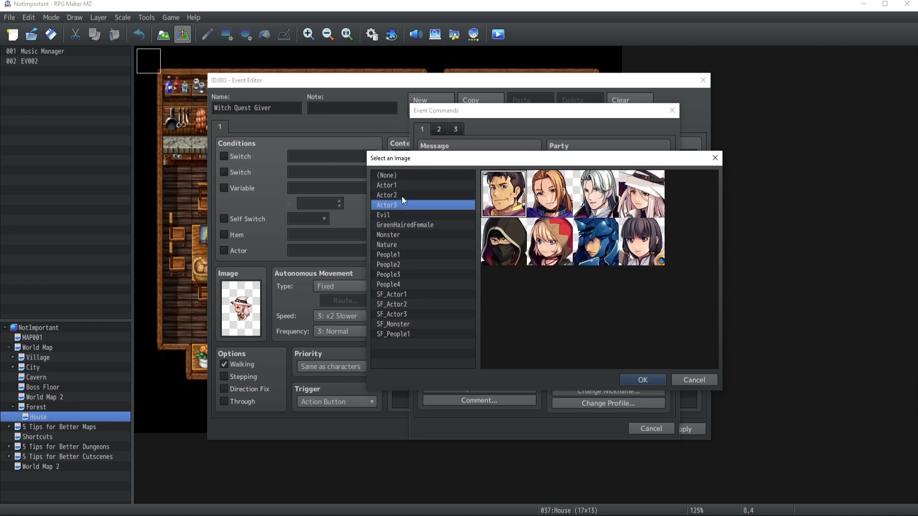
left_click(621, 205)
double_click(631, 197)
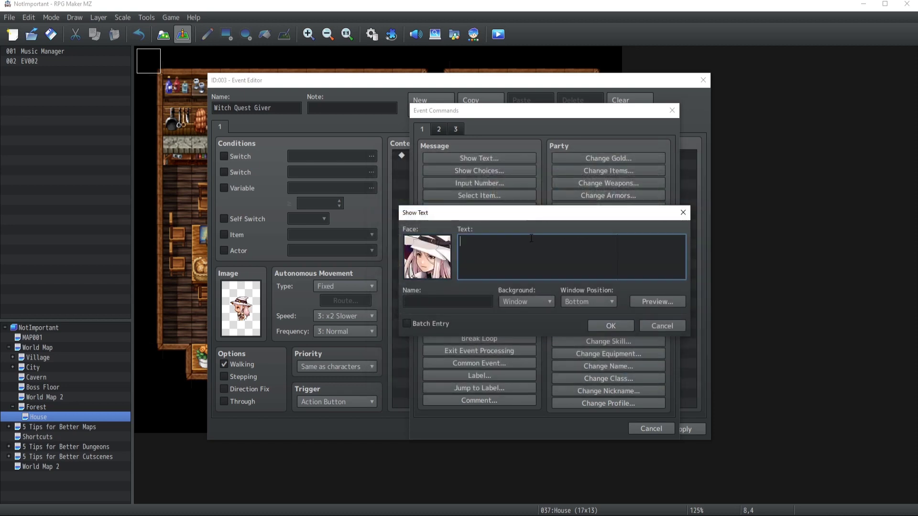
Write the opening line 'Hello! I need adventurer because reasons. Can you go outside?'
type("Hello! I need adventurer because reasons.")
key("Return")
type("Can you go outside?")
left_click(610, 326)
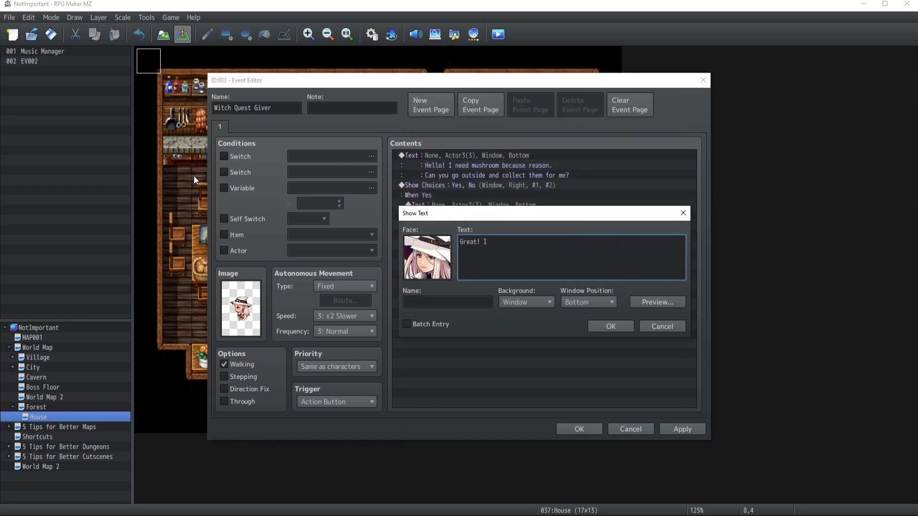
Write the Yes reply asking for 4 mushrooms, brought back as quickly as possible
type("'m gonna need 4 of them, please")
key("BackSpace")
key("BackSpace")
key("BackSpace")
key("BackSpace")
key("BackSpace")
key("BackSpace")
key("BackSpace")
key("BackSpace")
type("!")
key("Return")
type("Please bring them back to me as quickly as p")
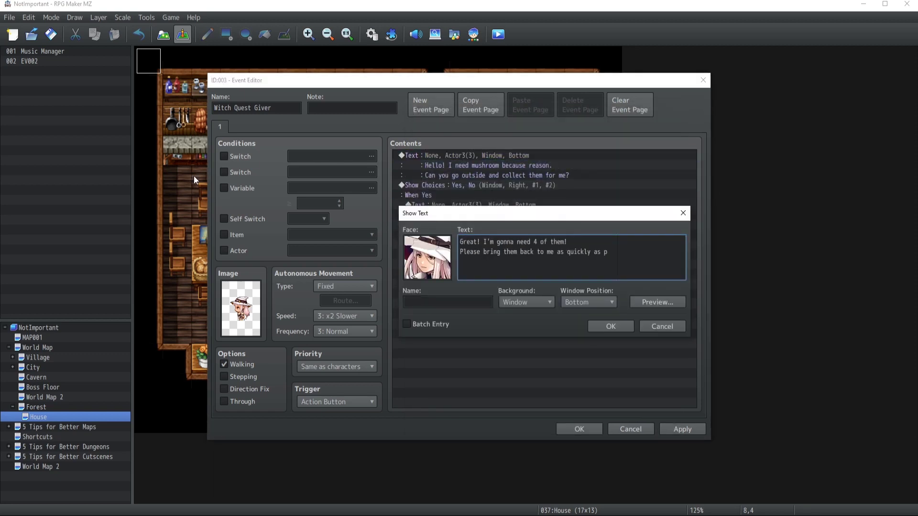
key("Return")
type("possible!")
left_click(611, 326)
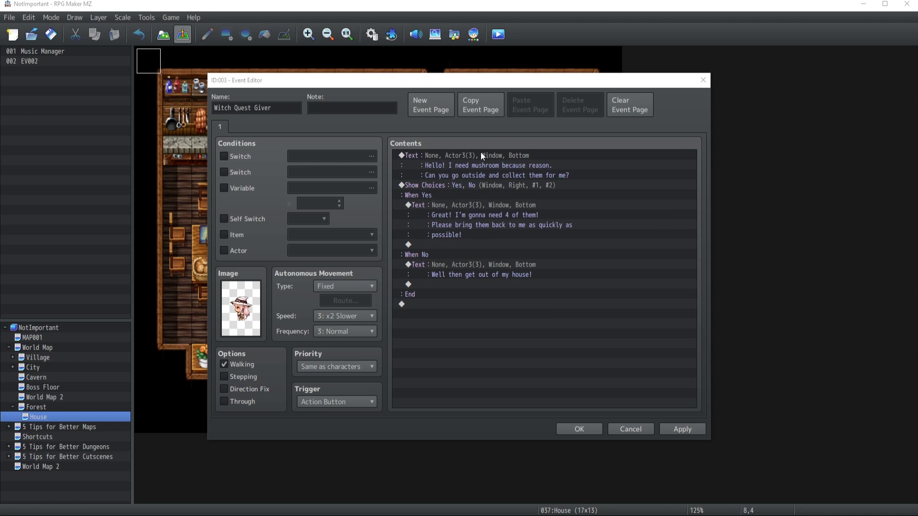
left_click(482, 156)
left_click(478, 186)
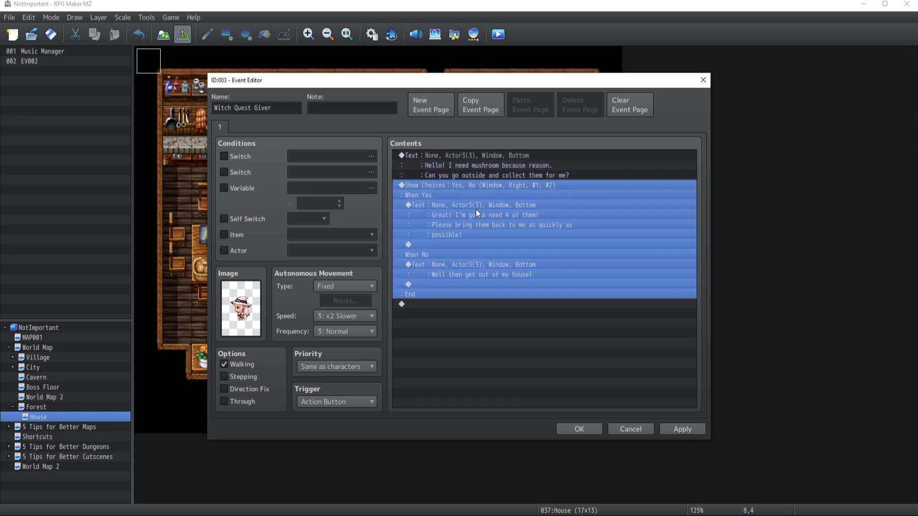
left_click(475, 208)
left_click(463, 267)
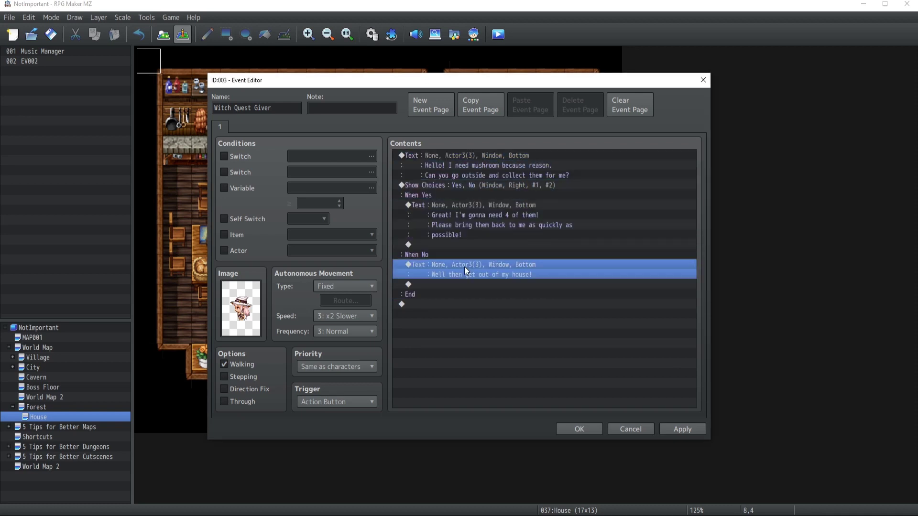
left_click(463, 209)
left_click(494, 244)
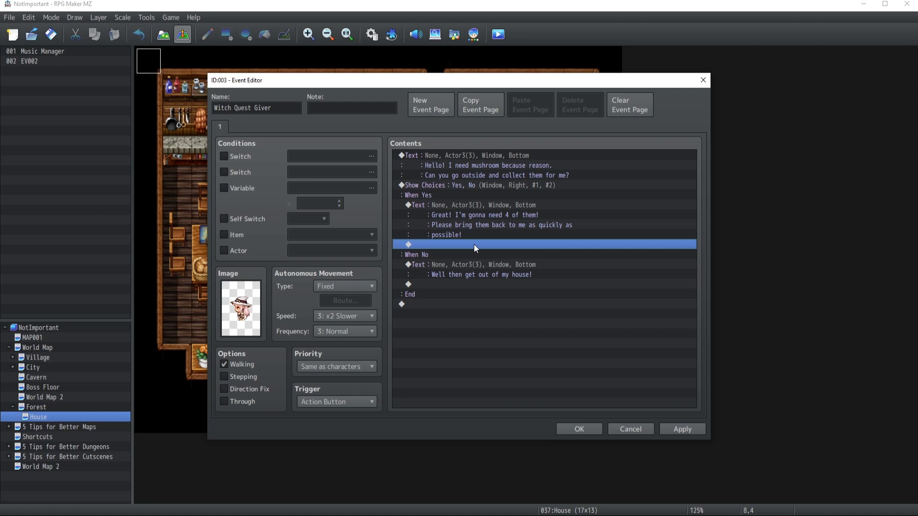
In the Yes branch, name variable 0008 'theWitchQuest' and set it to constant 1
double_click(474, 245)
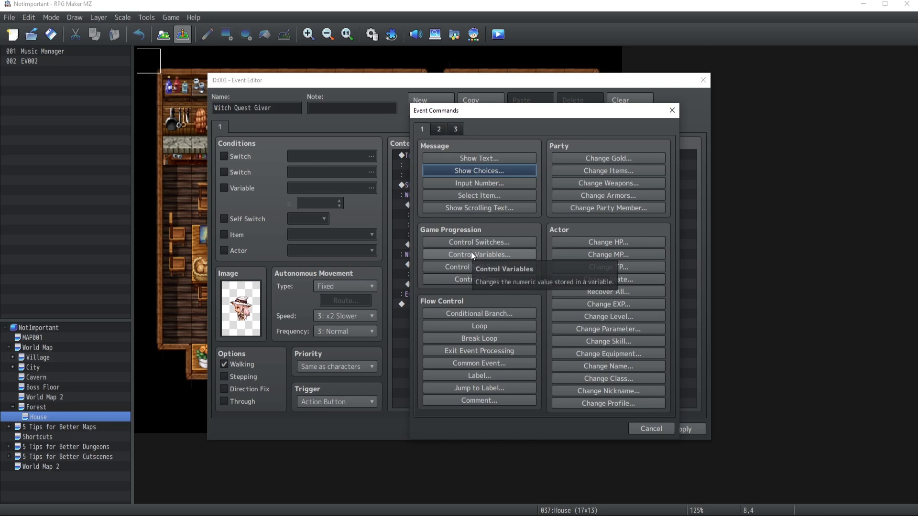
left_click(471, 254)
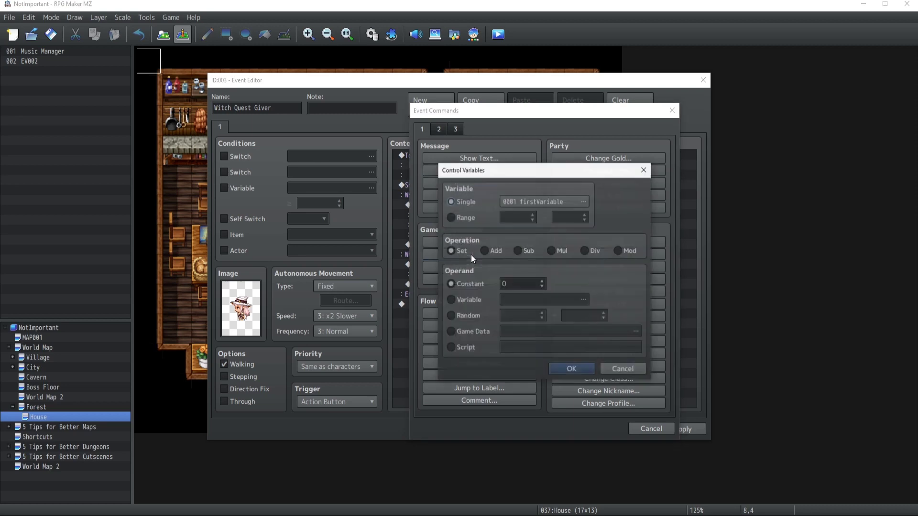
left_click(576, 201)
left_click(570, 237)
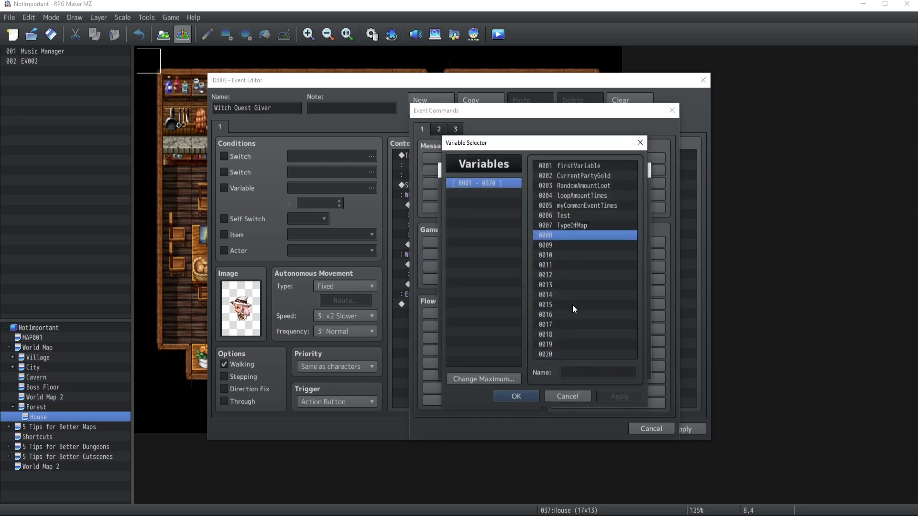
left_click(565, 374)
type("t")
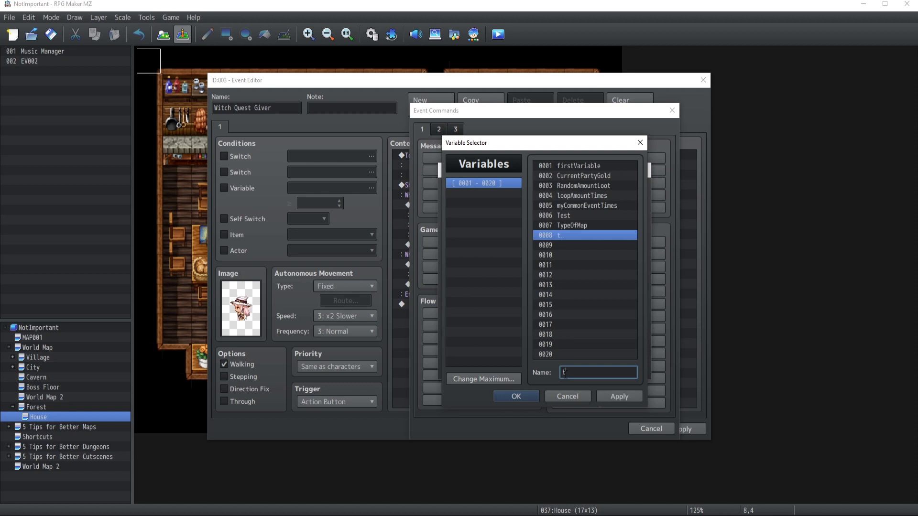
type("heWitchQuest")
left_click(616, 397)
left_click(531, 398)
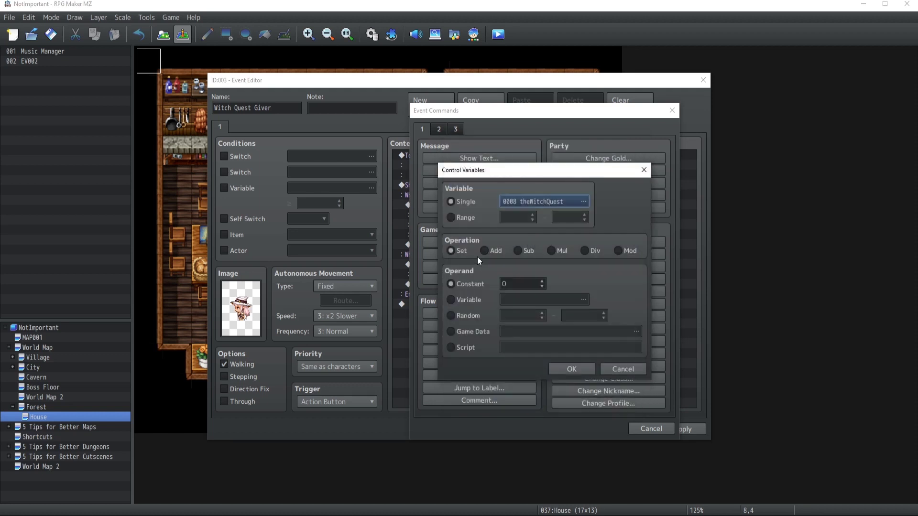
left_click(542, 281)
left_click(570, 368)
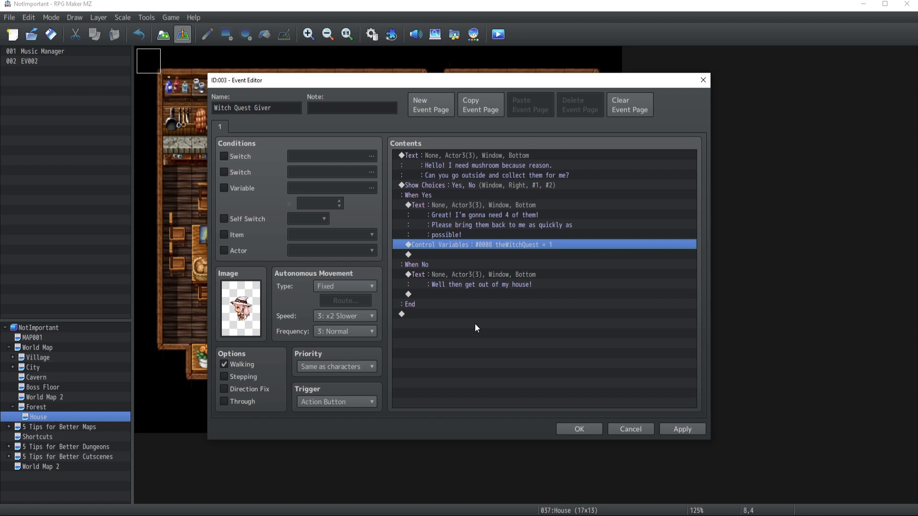
Change the Yes-branch theWitchQuest command to add 1 instead of setting it
key("Return")
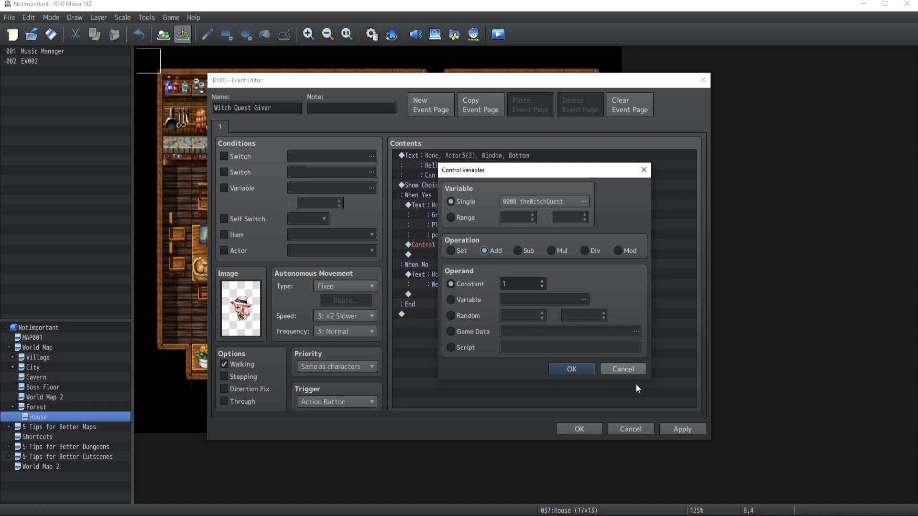
left_click(573, 367)
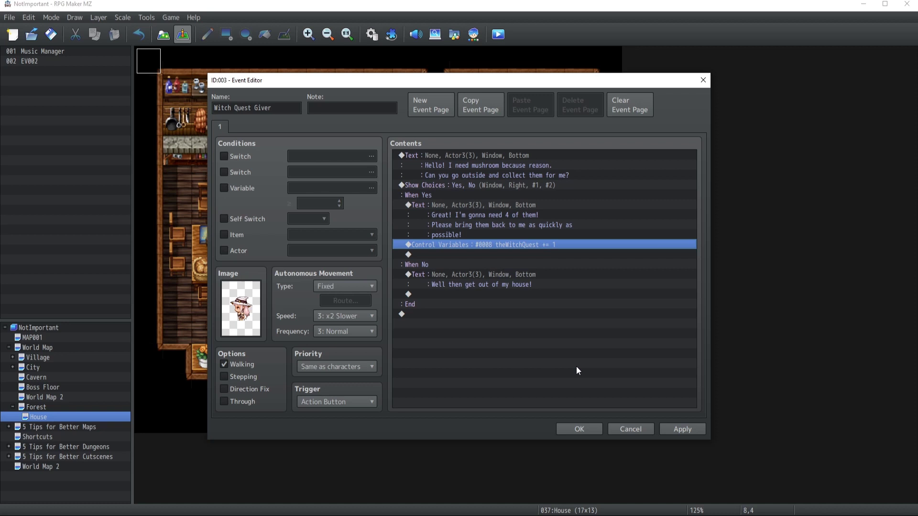
double_click(464, 242)
left_click(459, 246)
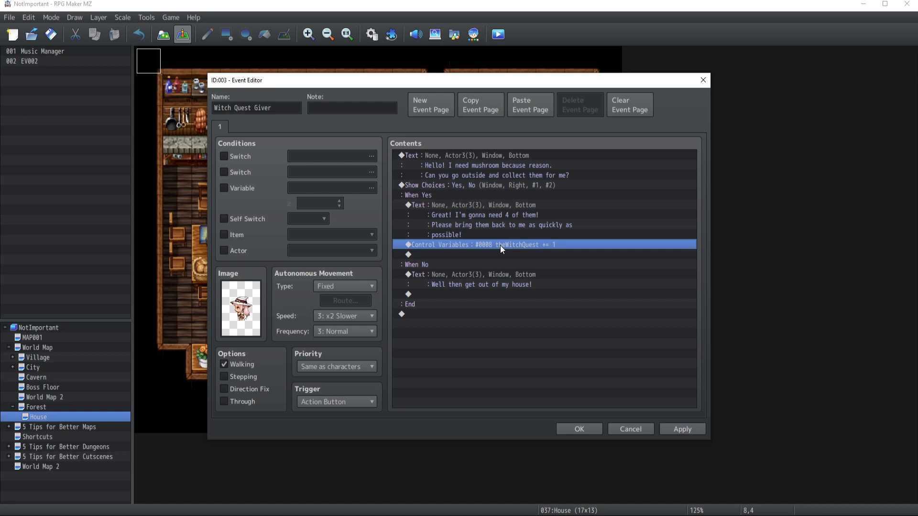
Duplicate page 1 as page 2 and remove its Show Choices block
left_click(475, 110)
left_click(515, 107)
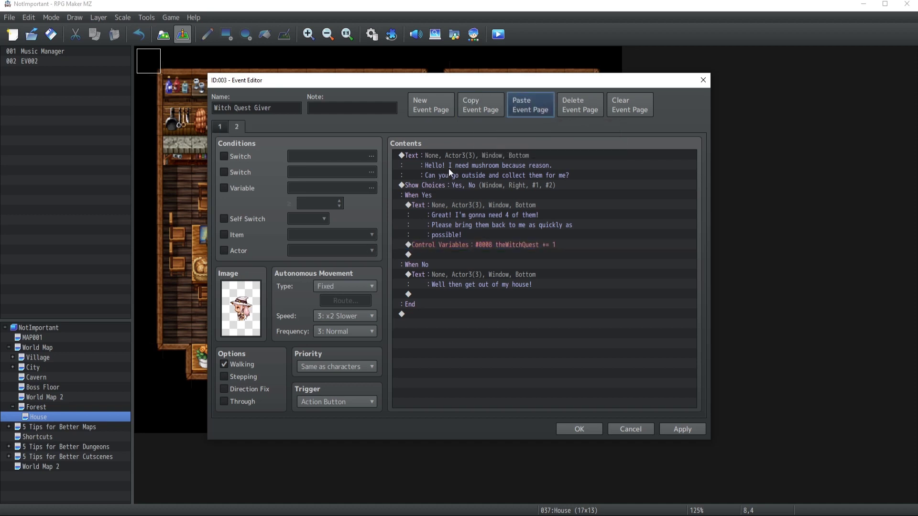
left_click(442, 158)
left_click_drag(447, 185, 454, 284)
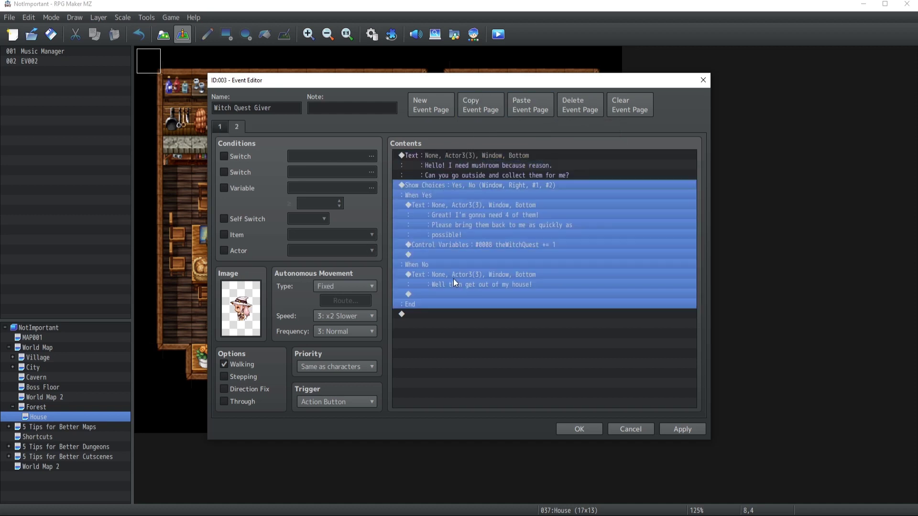
key("Delete")
Make page 2 active when variable 0008 theWitchQuest is 1 or more
left_click(224, 188)
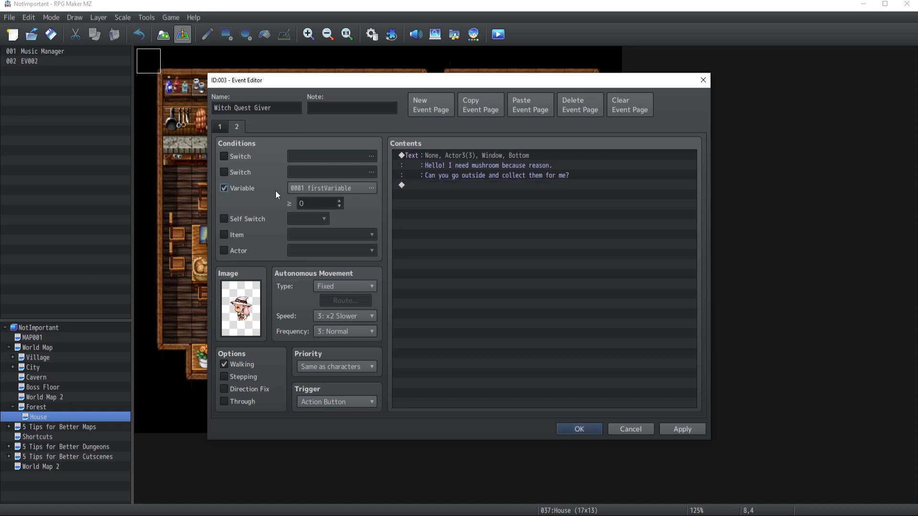
left_click(336, 191)
left_click(430, 381)
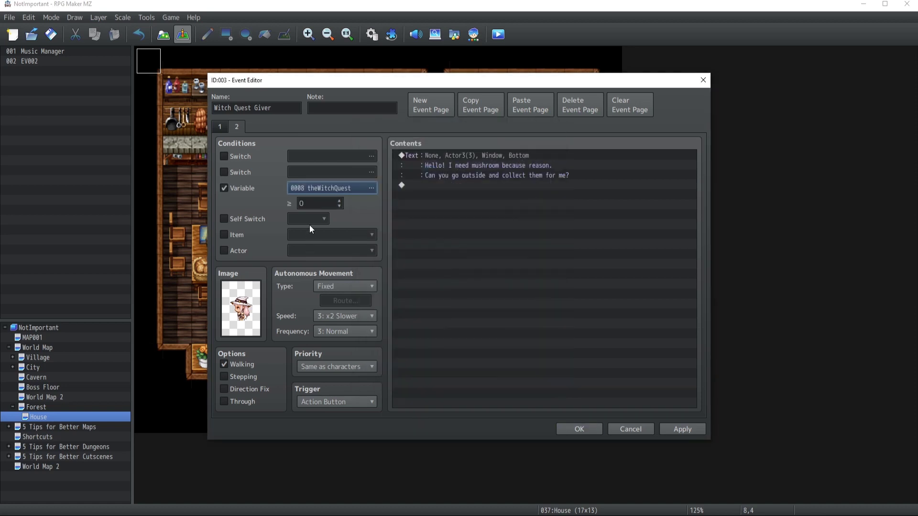
key("Tab")
type("1")
Replace page 2's message with 'Please bring me back the mushrooms quickly!'
left_click(449, 228)
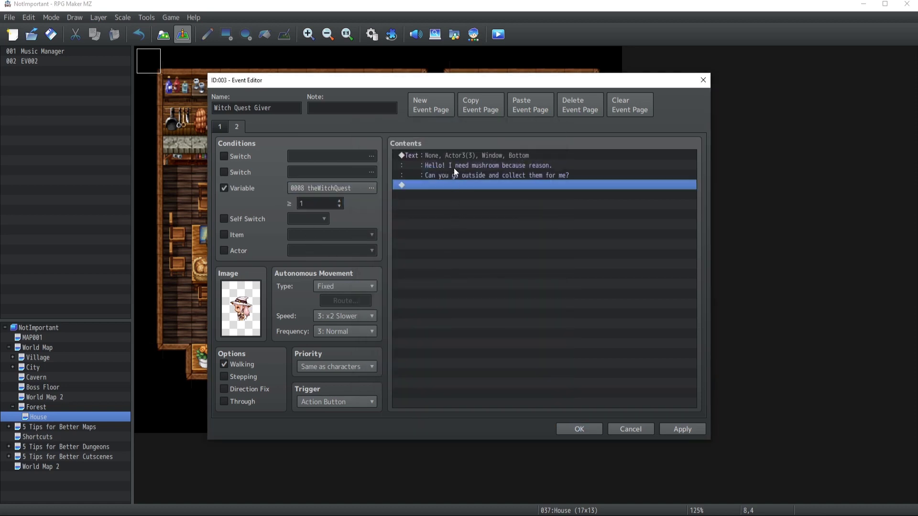
left_click(454, 168)
double_click(451, 156)
key("ctrl+a")
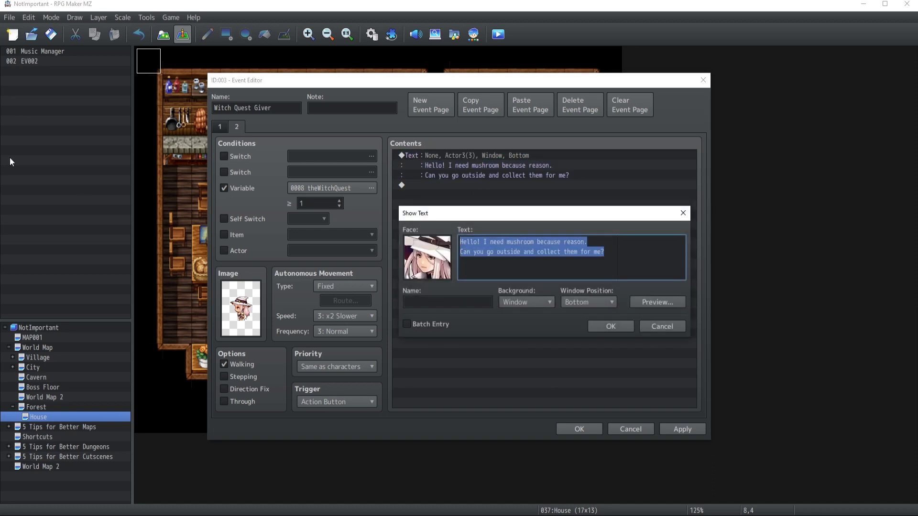
type("Please bring")
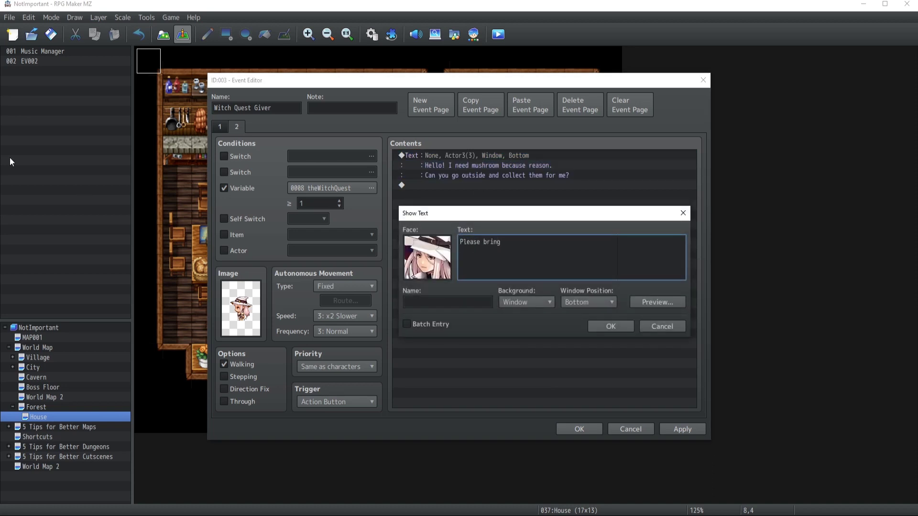
type(" me back the mushrooms quickly!")
key("ctrl+Return")
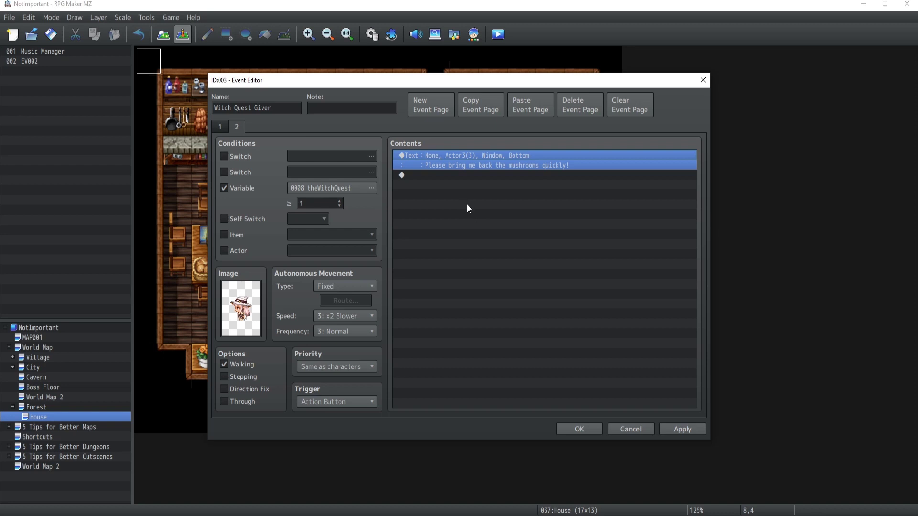
left_click(215, 126)
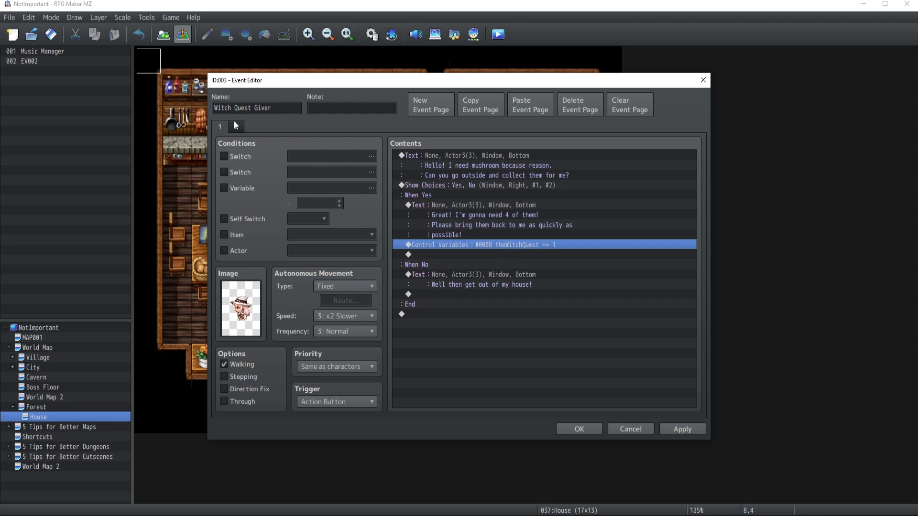
left_click(235, 126)
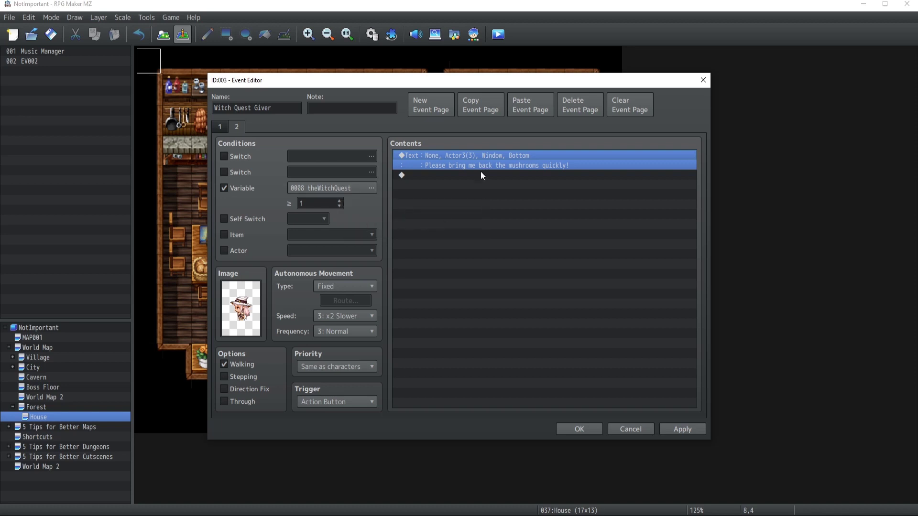
left_click(477, 109)
Add page 3 for theWitchQuest ≥ 5 with the message 'You found the mushrooms! ... Here's your reward!'
left_click(522, 102)
double_click(310, 203)
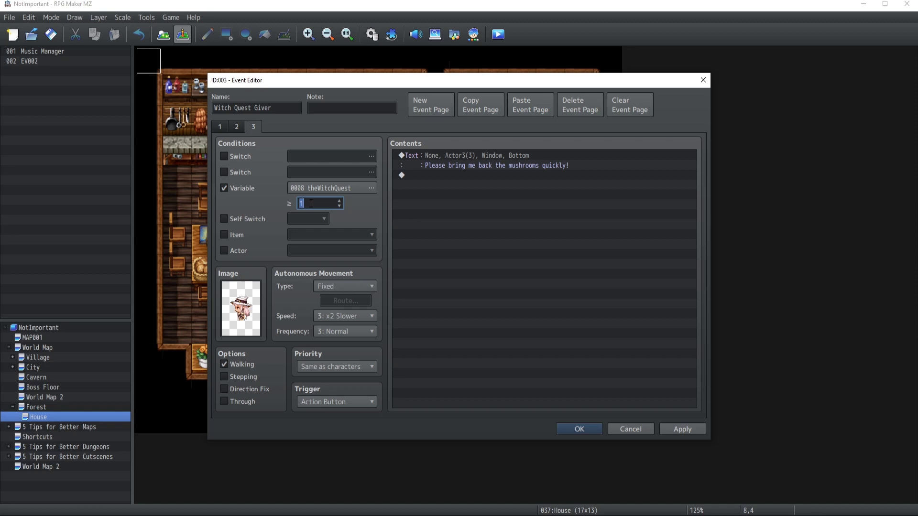
type("5")
left_click(468, 153)
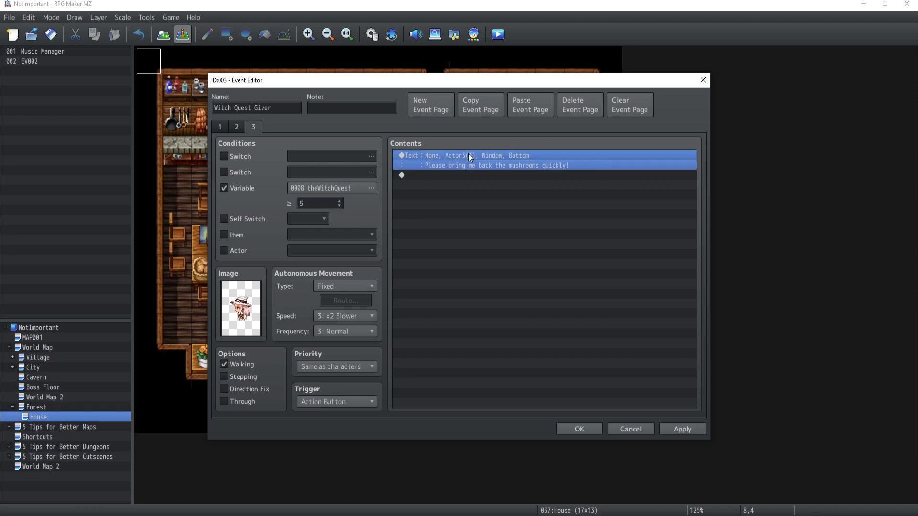
double_click(467, 171)
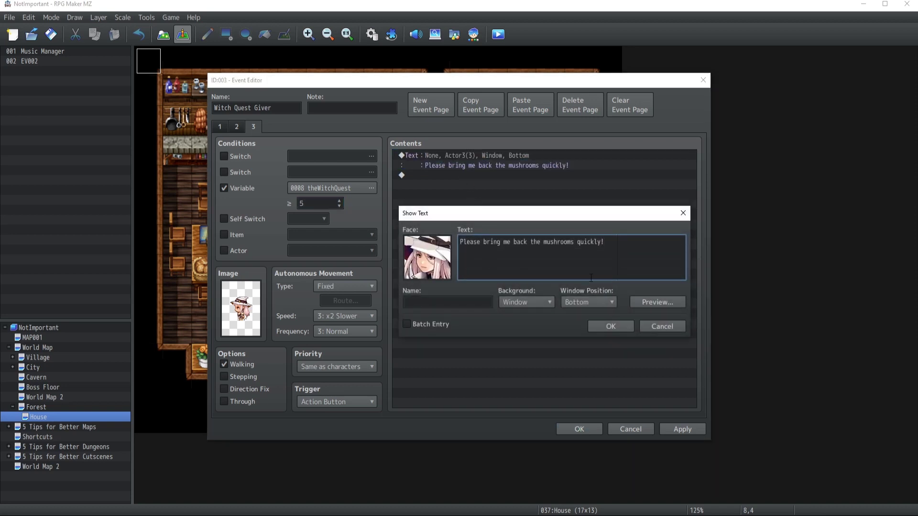
key("ctrl+a")
key("BackSpace")
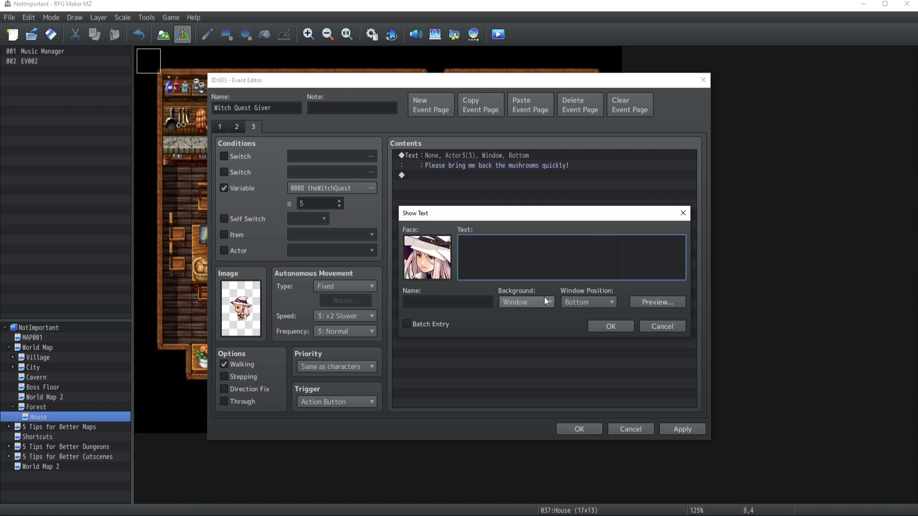
type("You found the mushrooms! Thank you! Thank you!")
key("Return")
type("Thank you! Here's your reward!")
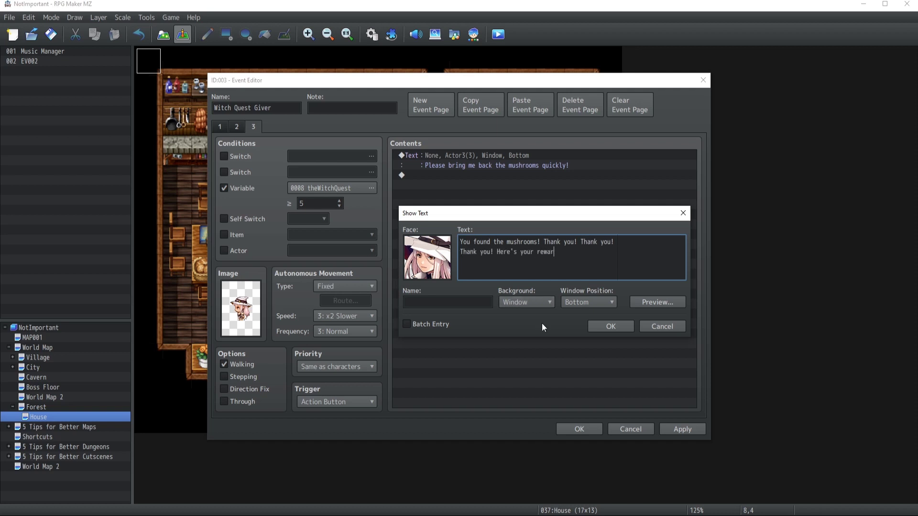
left_click(622, 326)
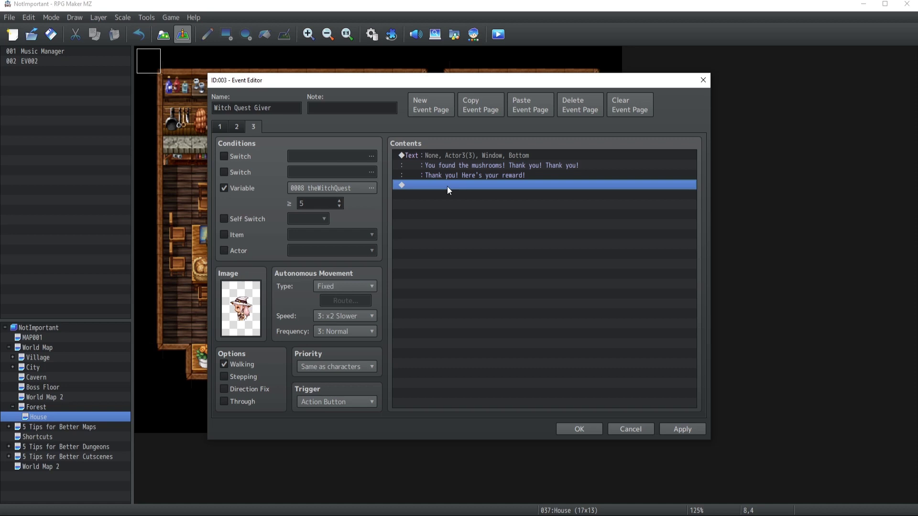
Give the player 100 gold on page 3
double_click(447, 186)
left_click(620, 158)
double_click(553, 286)
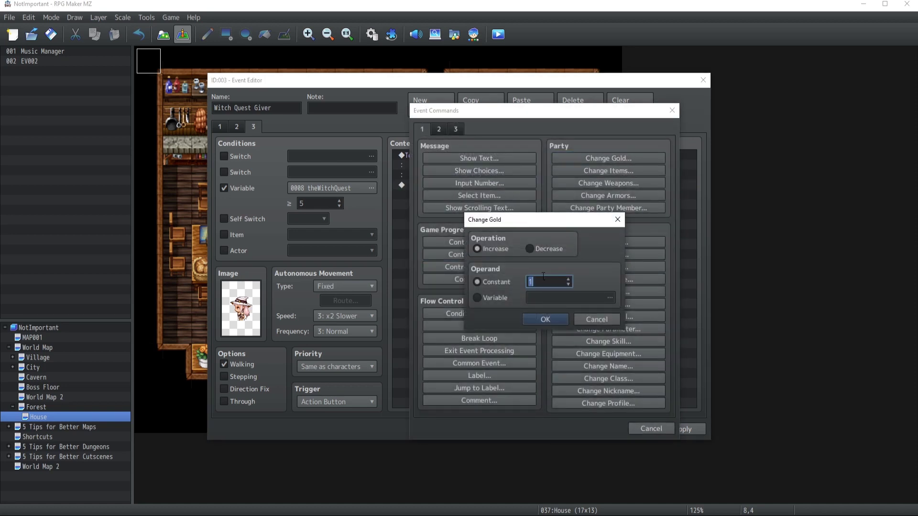
type("100")
left_click(537, 319)
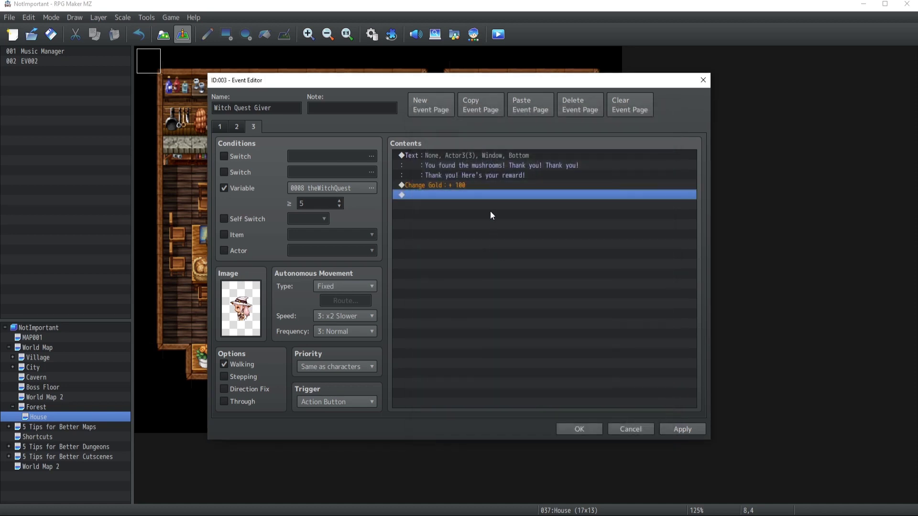
Add 1 to firstVariable after the gold reward
double_click(461, 195)
left_click(653, 423)
double_click(436, 194)
left_click(462, 252)
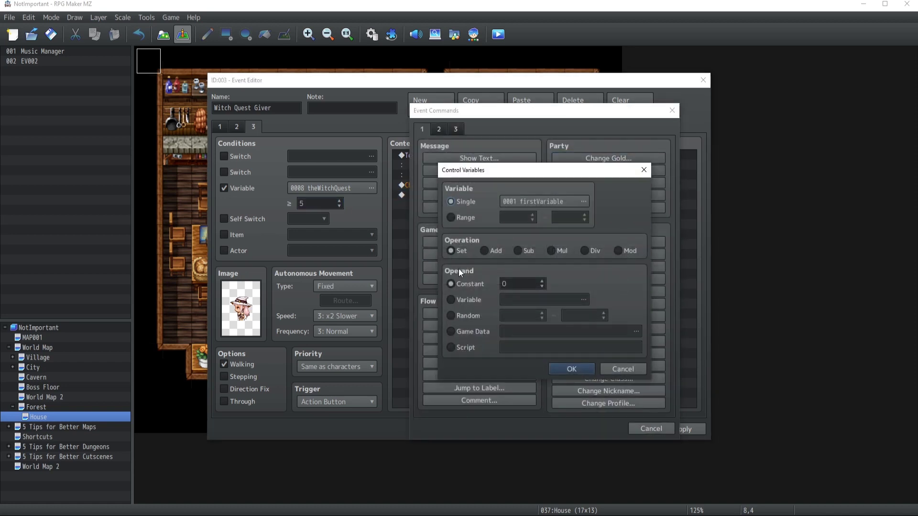
left_click(483, 249)
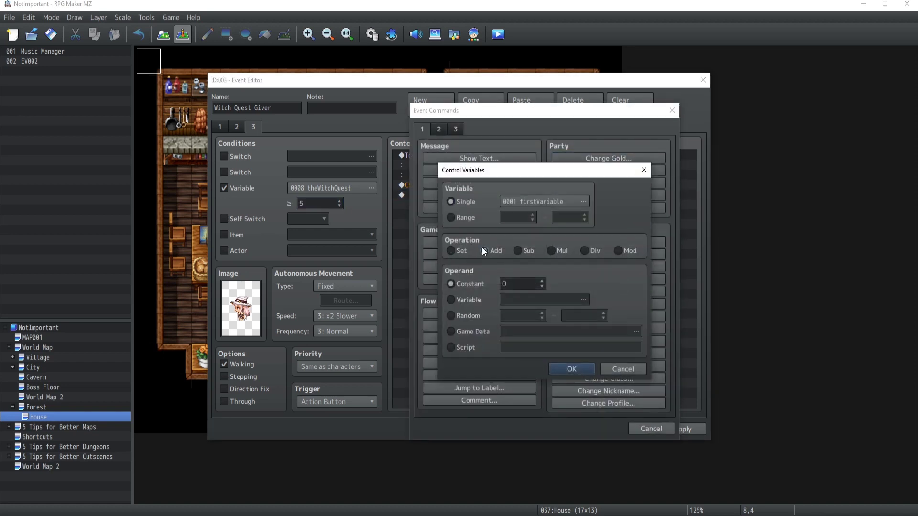
double_click(507, 282)
type("1")
left_click(570, 369)
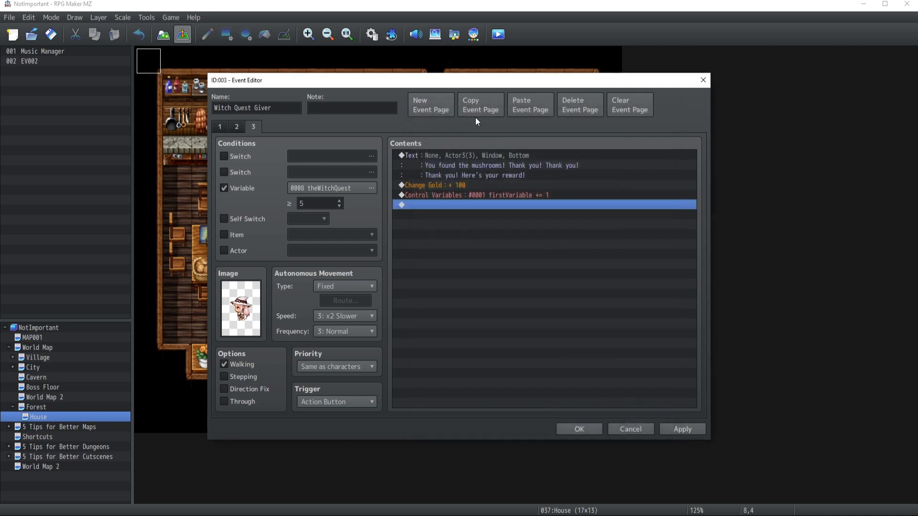
Add page 4 for theWitchQuest ≥ 6 that only says 'Thank you again!'
left_click(475, 101)
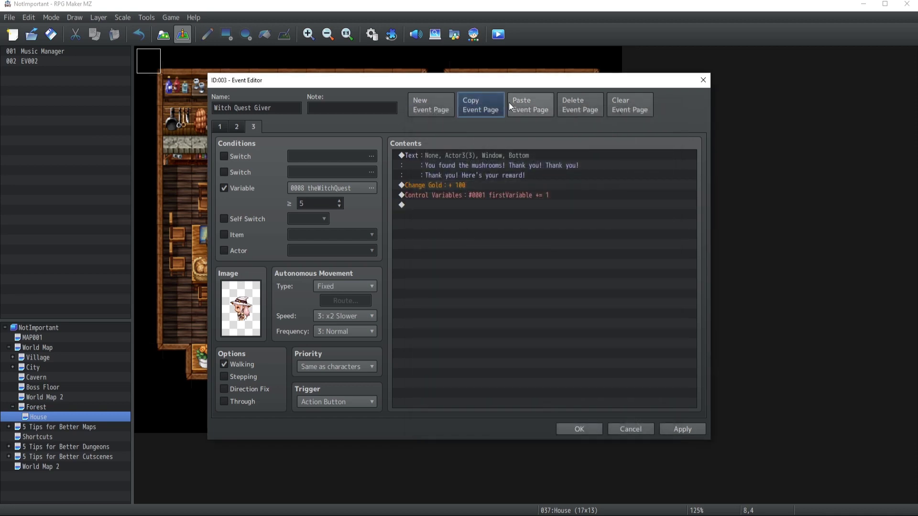
left_click(519, 102)
double_click(313, 205)
type("6")
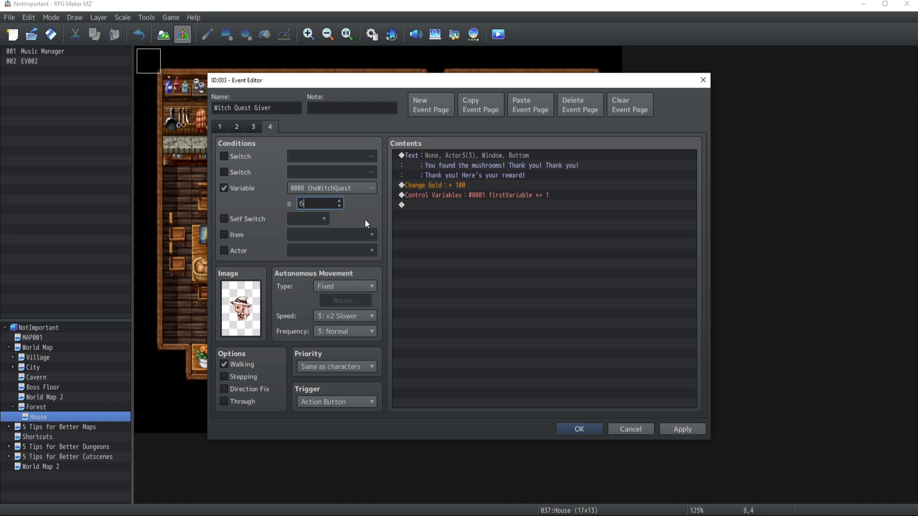
left_click(421, 204)
left_click(455, 194)
left_click(449, 183, "shift")
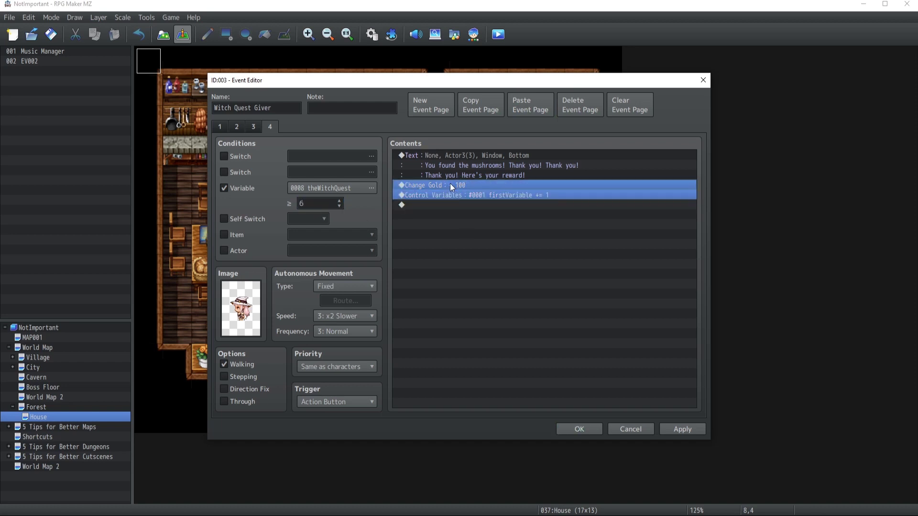
key("Delete")
double_click(450, 156)
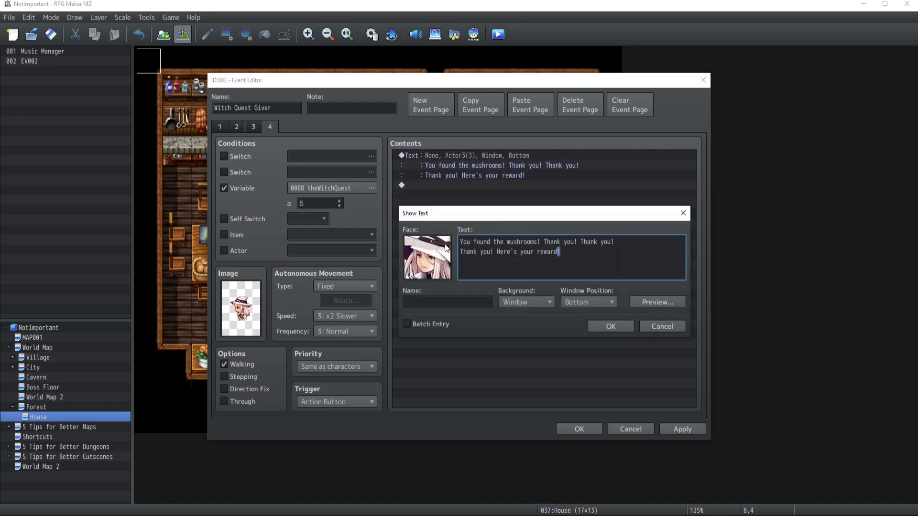
key("ctrl+a")
type("Thank you again!")
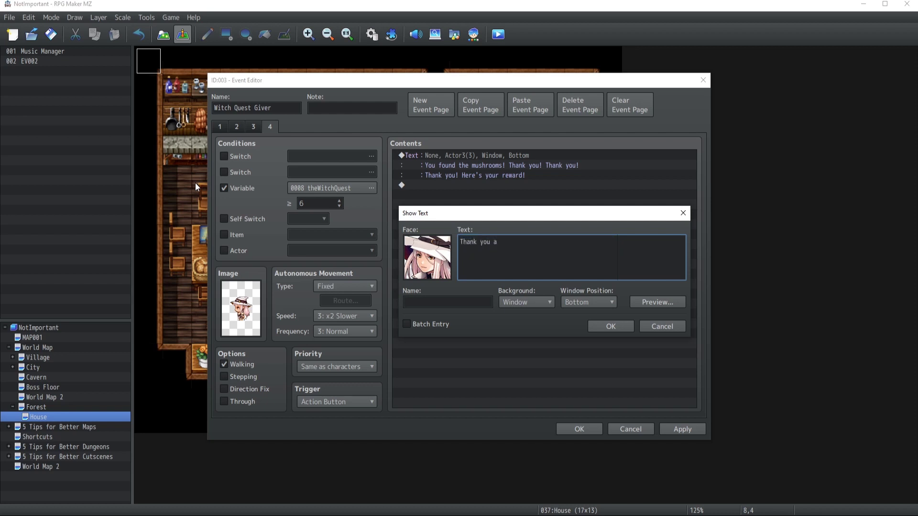
left_click(607, 326)
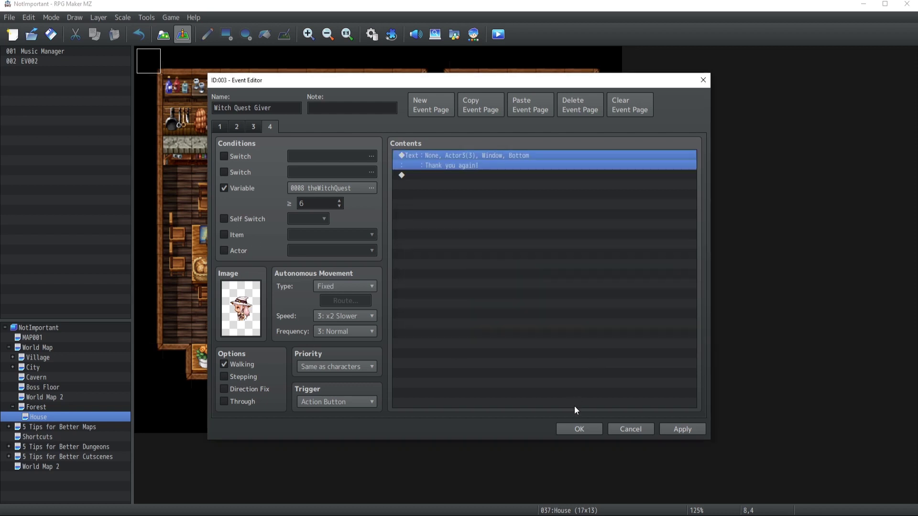
Review all four pages of the witch event, then confirm the editor
left_click(253, 125)
left_click(236, 126)
left_click(220, 127)
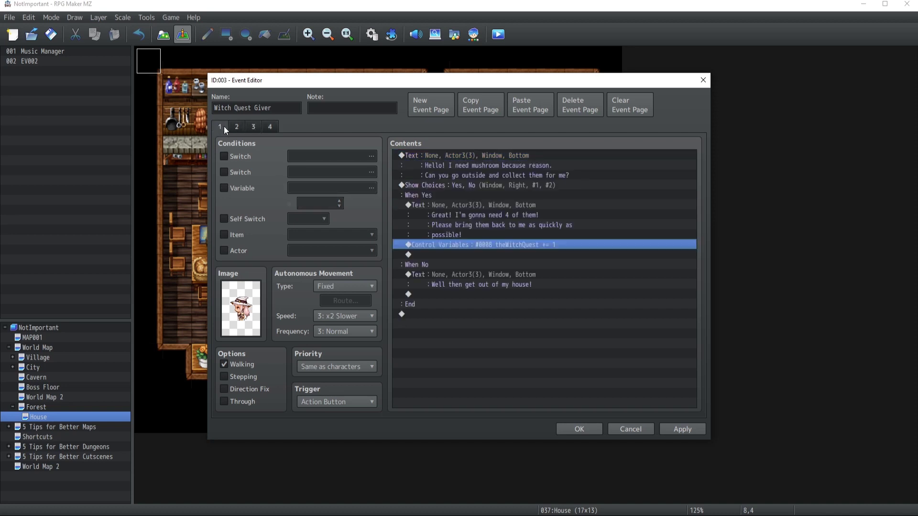
left_click(242, 125)
left_click(251, 125)
left_click(267, 125)
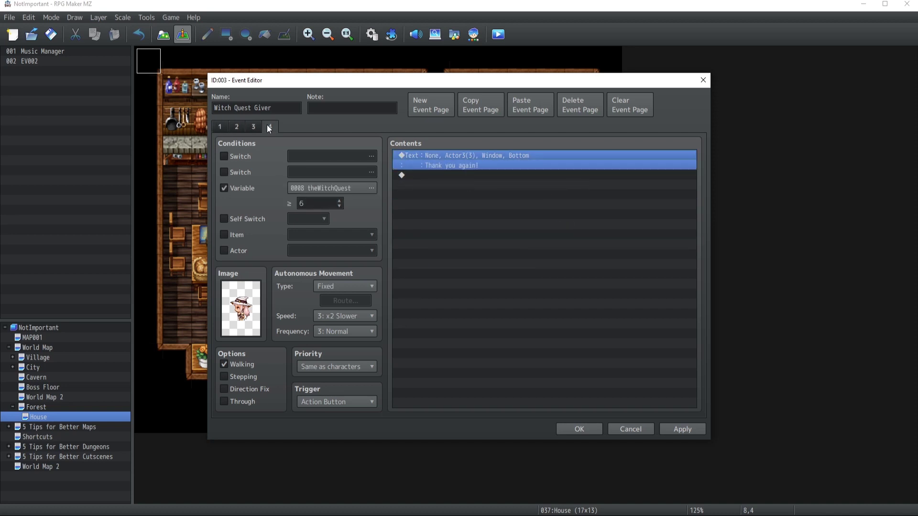
left_click(215, 126)
left_click(573, 432)
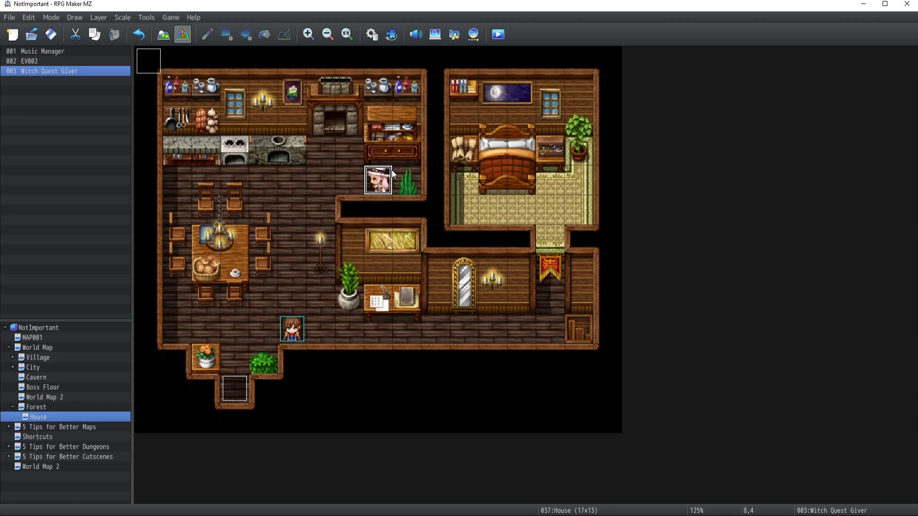
Move the Witch Quest Giver from the House map onto a grass tile of MAP001
key("Delete")
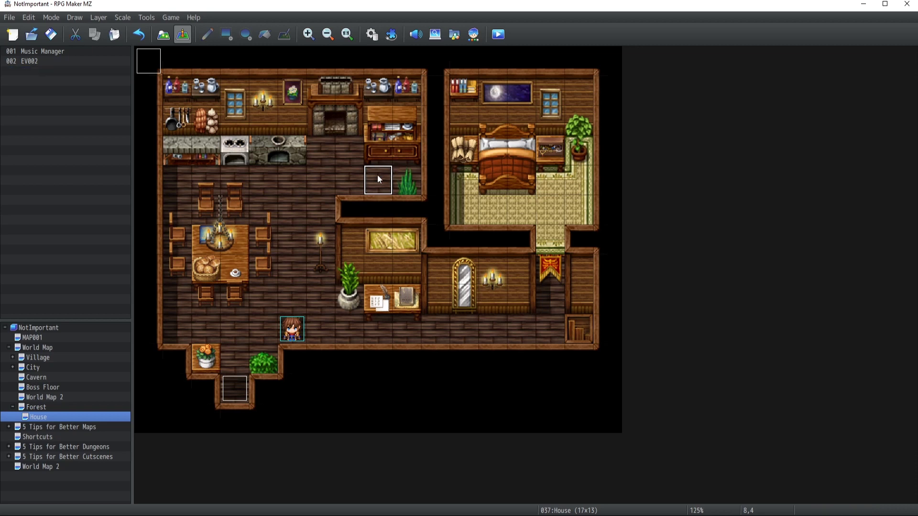
left_click(37, 338)
left_click(520, 143)
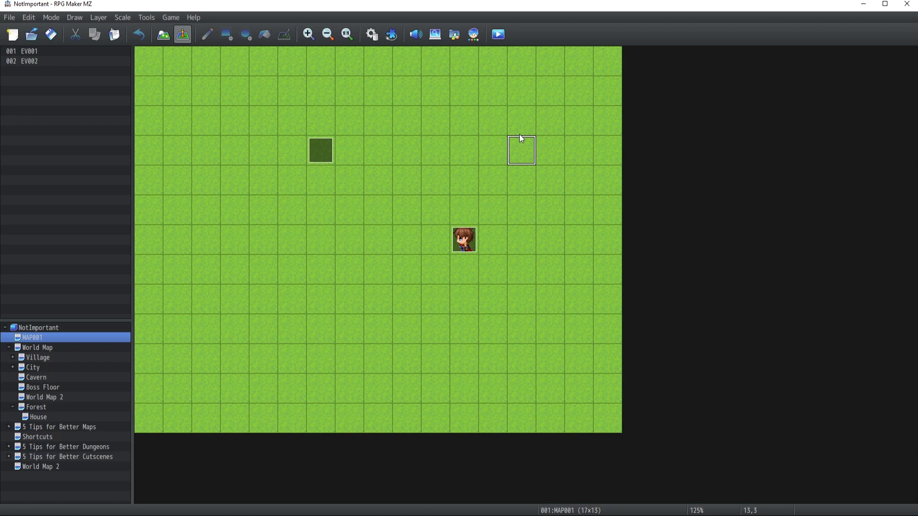
key("ctrl+v")
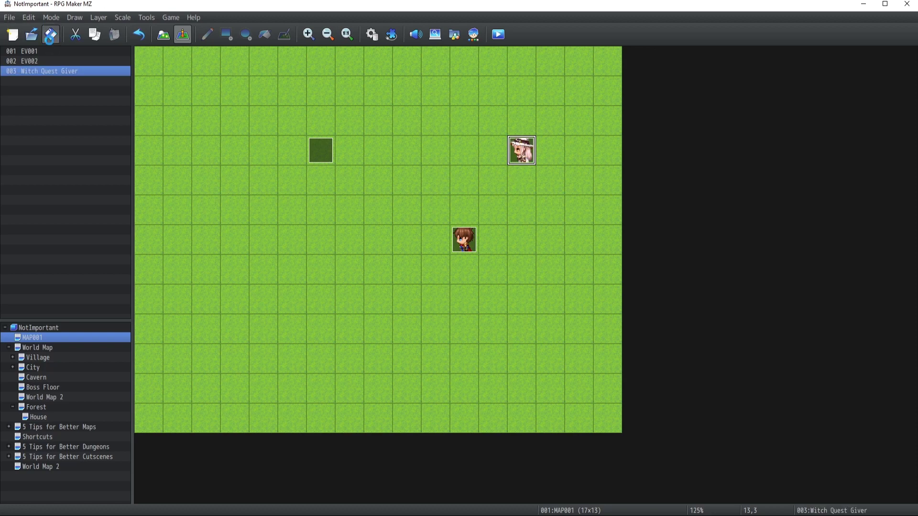
Delete the old EV001 event and pick a tile for the first mushroom
left_click(328, 154)
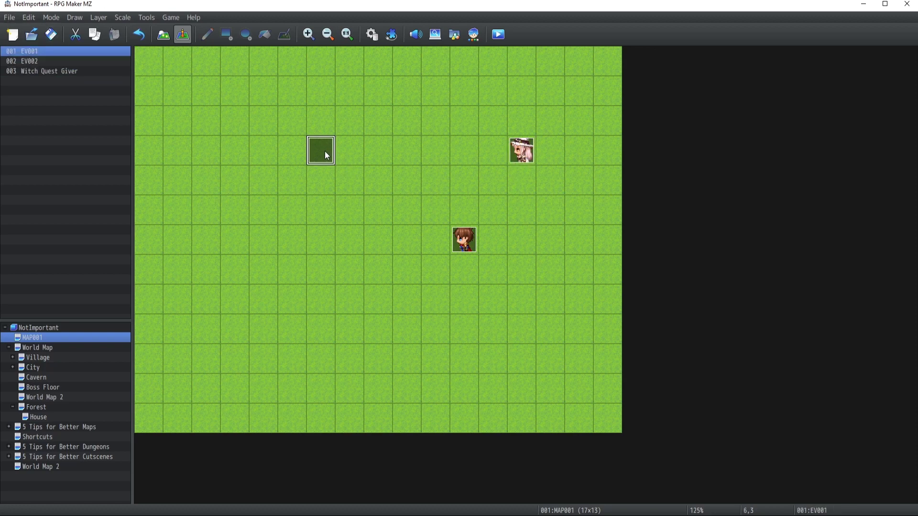
key("Delete")
left_click(430, 158)
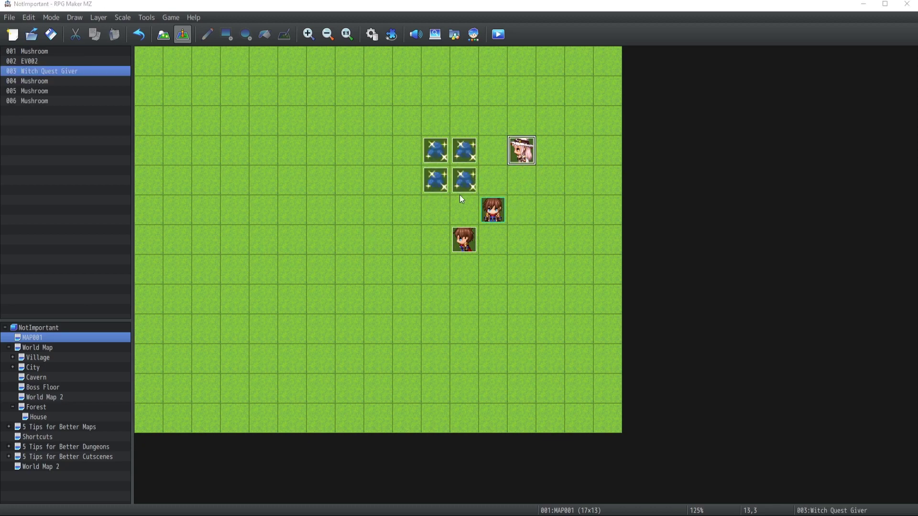
double_click(462, 154)
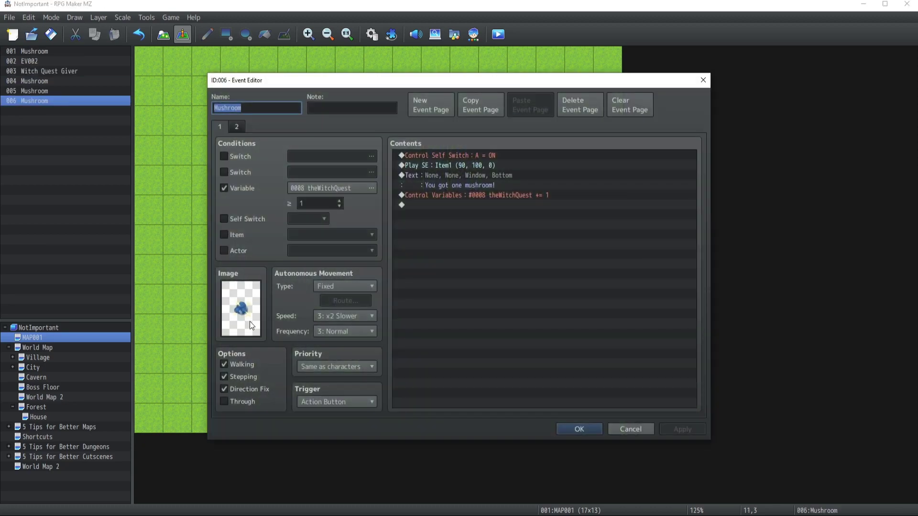
double_click(244, 322)
left_click(427, 168)
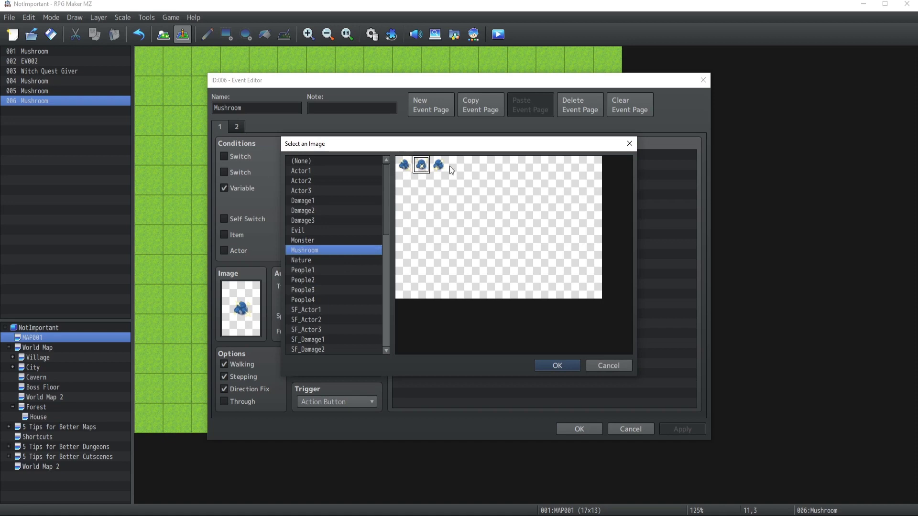
left_click(440, 167)
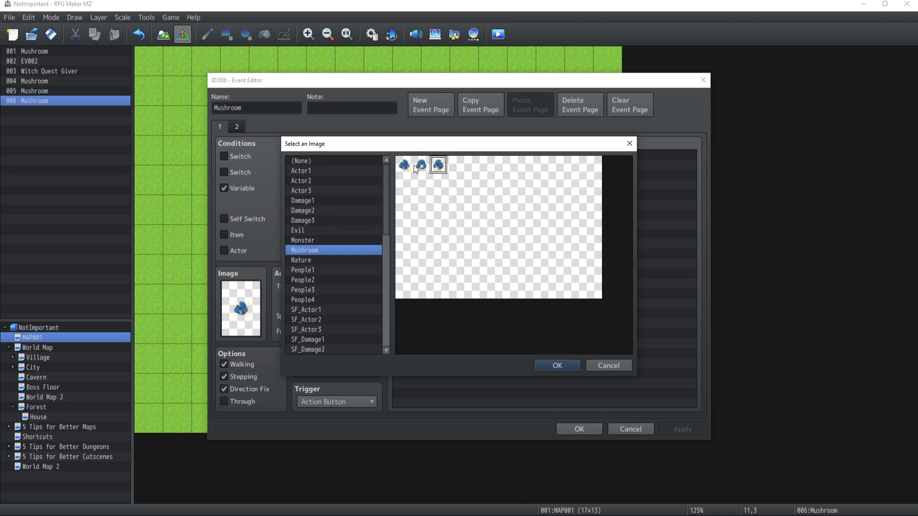
left_click(620, 365)
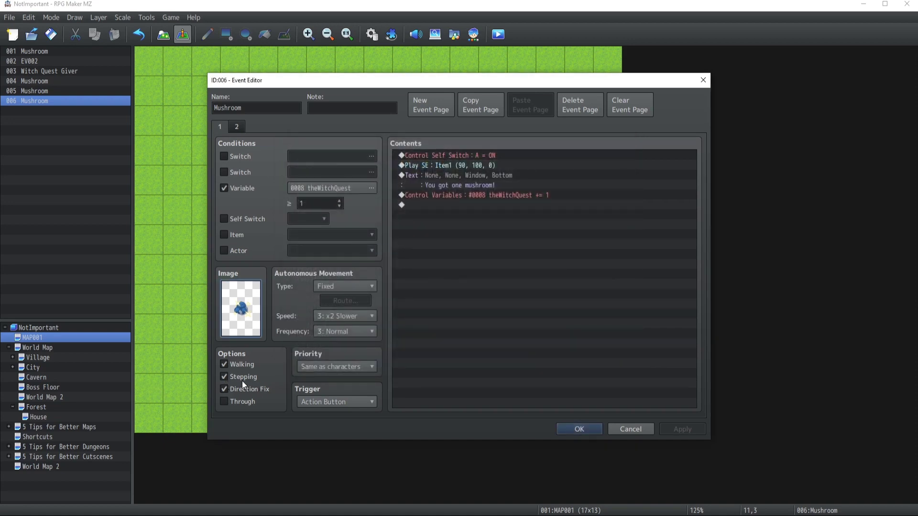
left_click(437, 166)
left_click(434, 176)
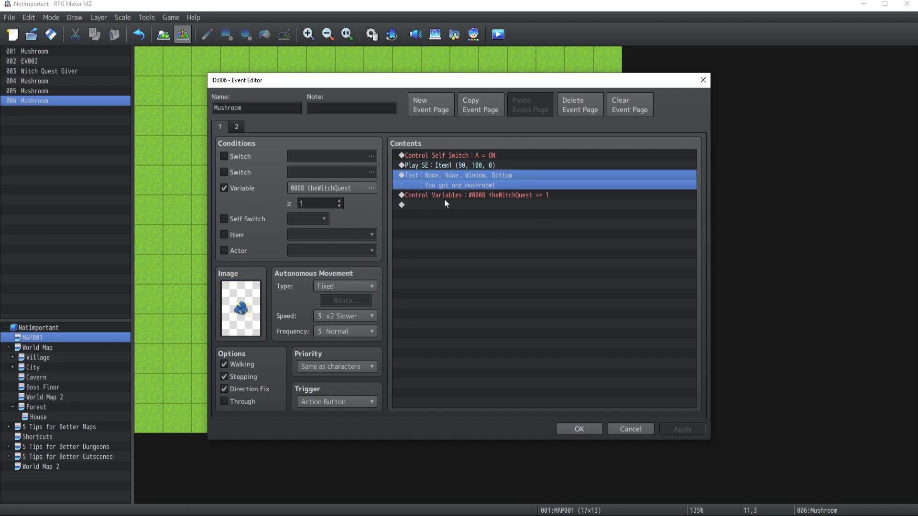
left_click(441, 196)
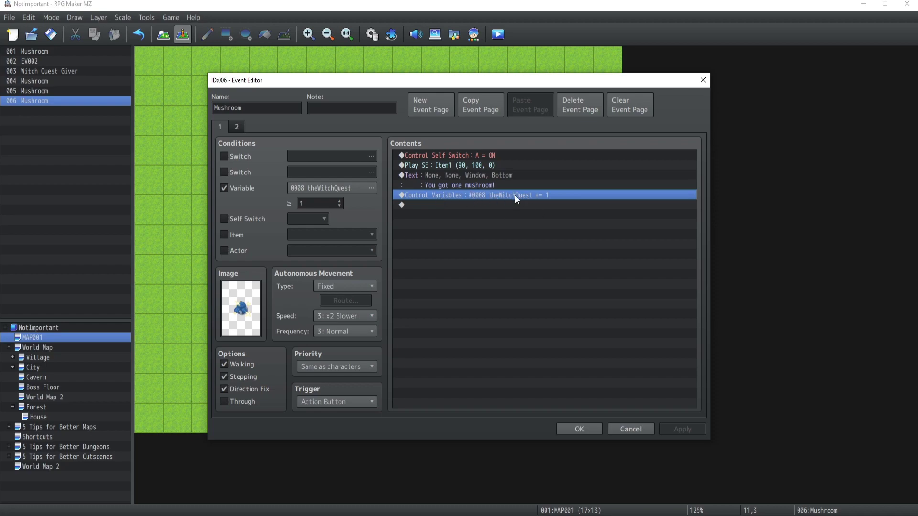
Create database item 0002 named 'Blue Mushroom' with icon 261
left_click(636, 432)
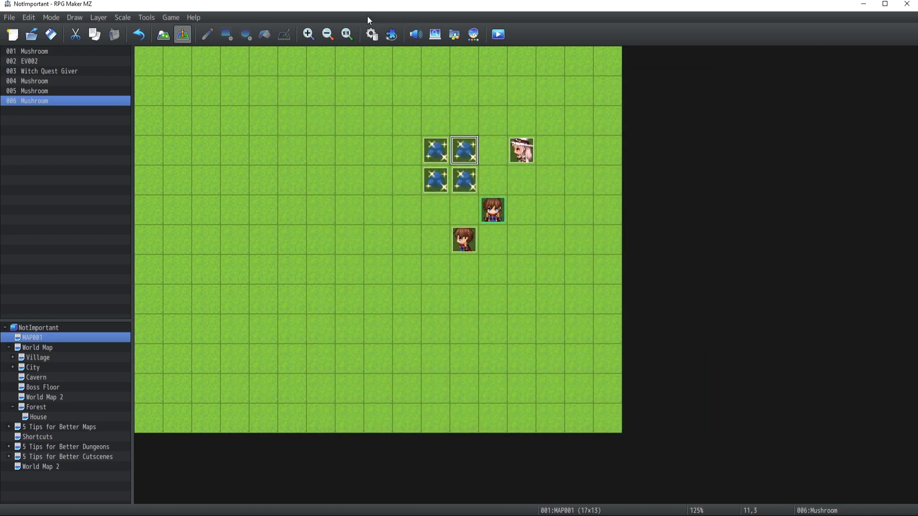
left_click(371, 35)
left_click(209, 148)
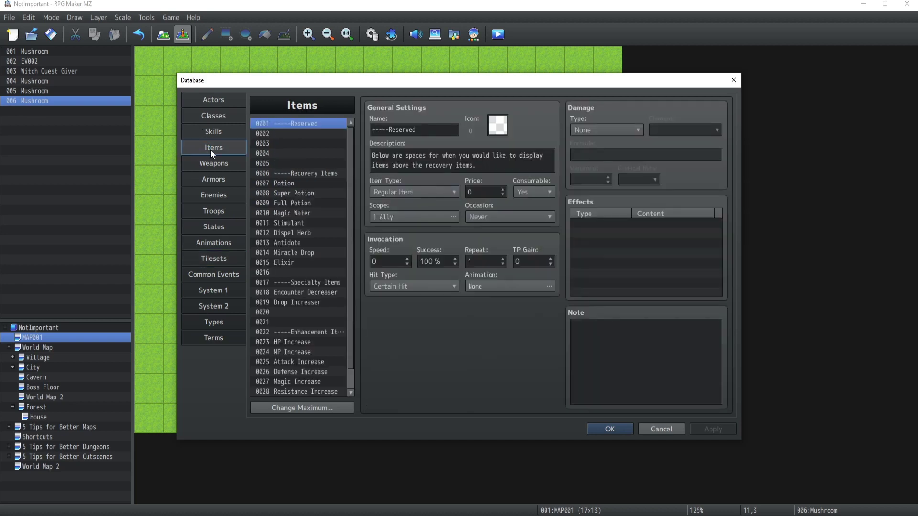
left_click(288, 135)
left_click(419, 133)
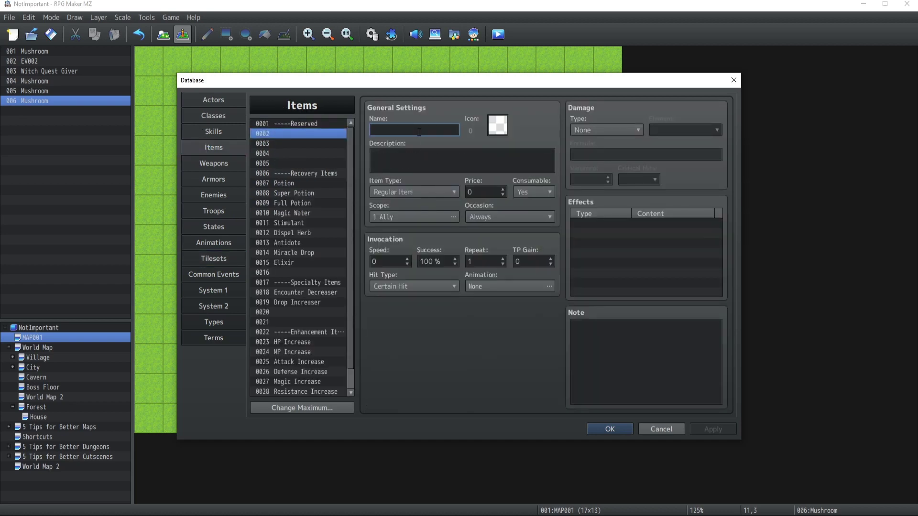
type("Blue Mushro")
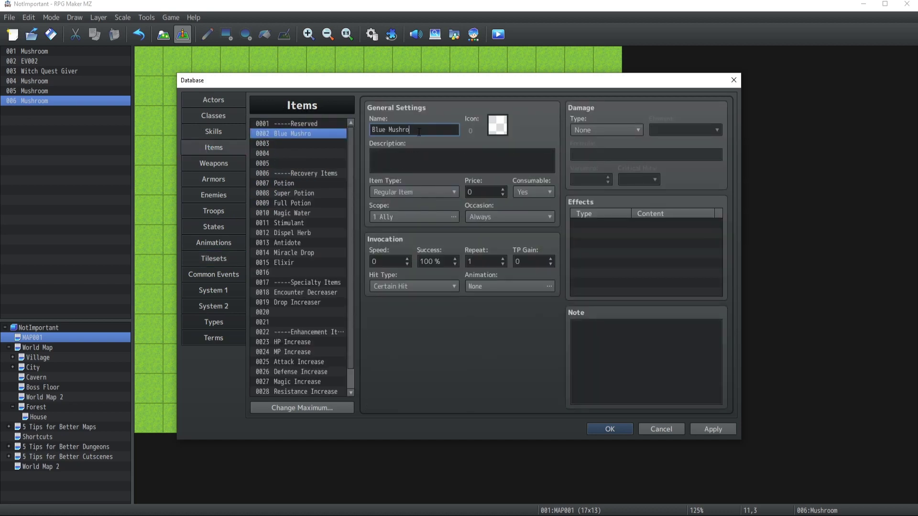
type("om")
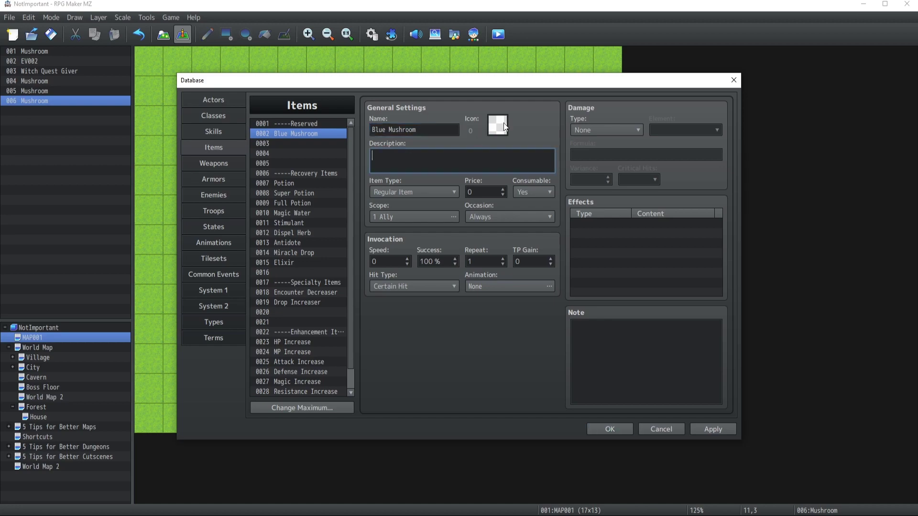
double_click(504, 126)
scroll(392, 212, "down", 5)
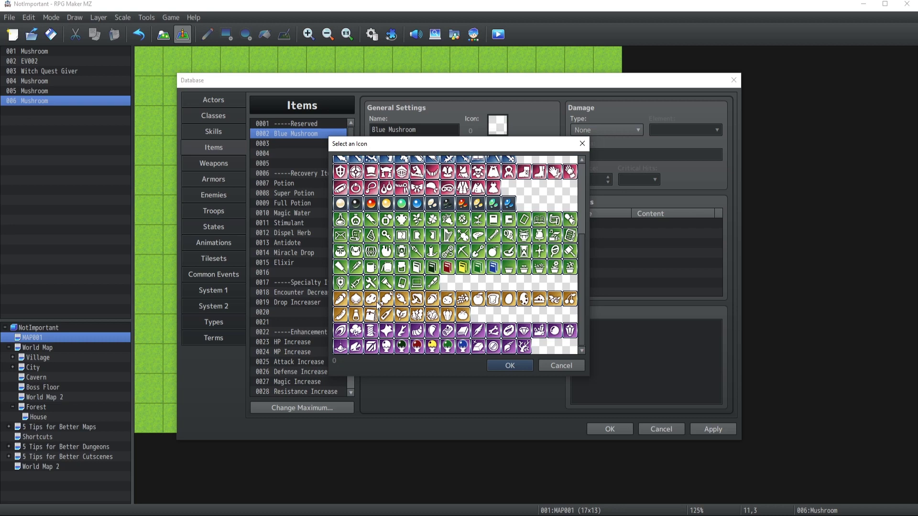
left_click(417, 299)
left_click(510, 366)
Describe it 'For the witch quest', non-consumable, occasion Never, scope None, as a Key Item
left_click(408, 151)
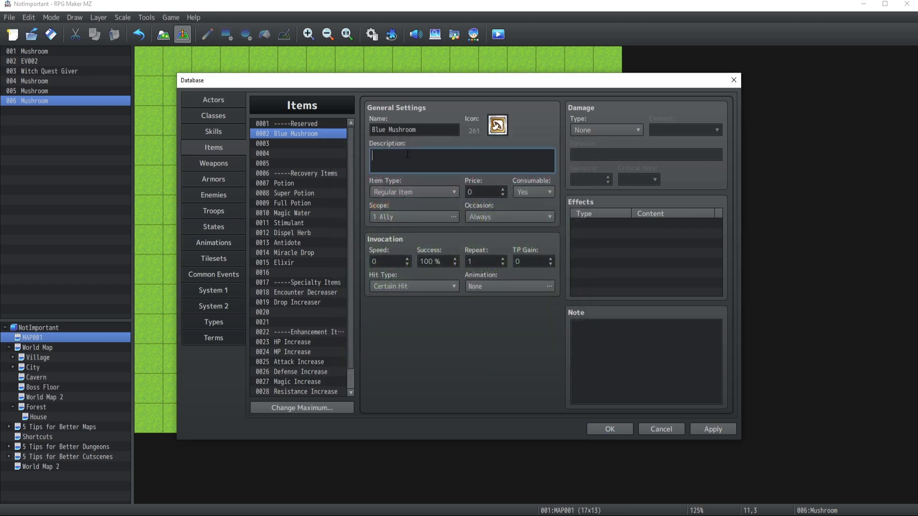
type("For the witch quest")
left_click(523, 196)
left_click(522, 217)
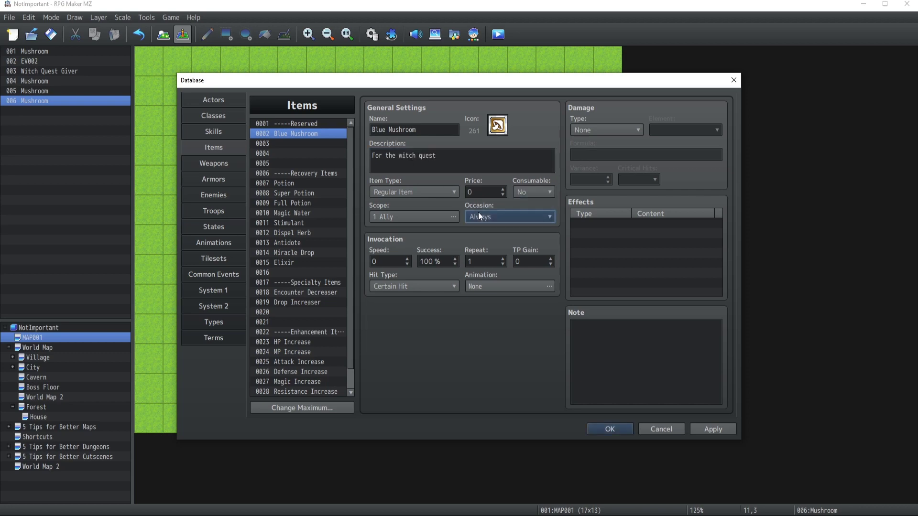
left_click(478, 215)
left_click(482, 265)
left_click(422, 217)
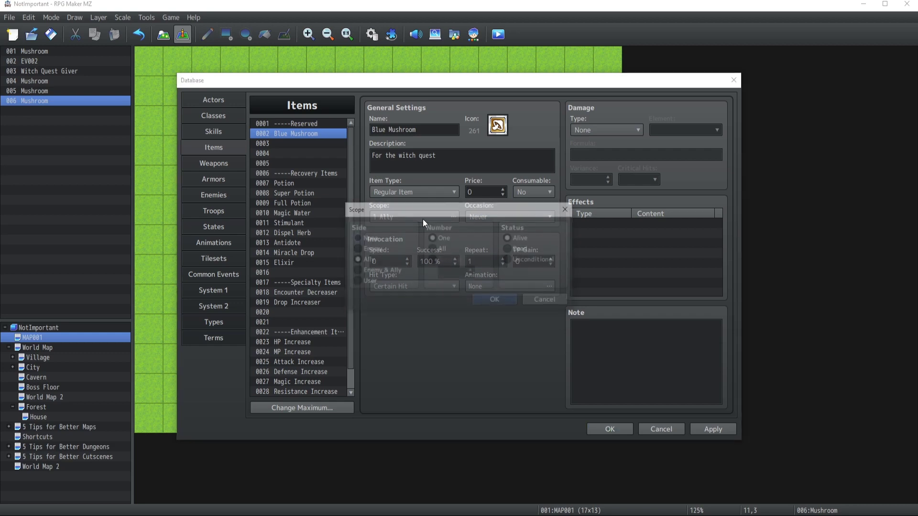
left_click(364, 237)
left_click(491, 300)
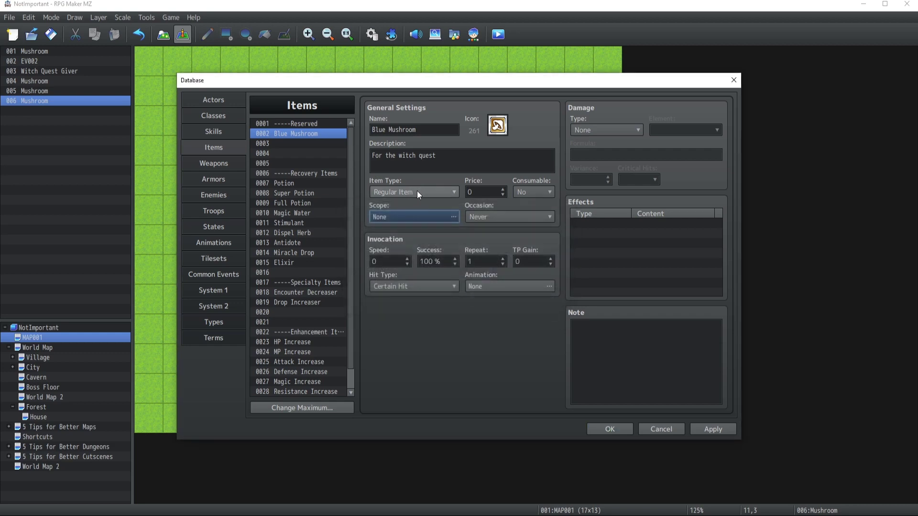
left_click(416, 191)
left_click(395, 215)
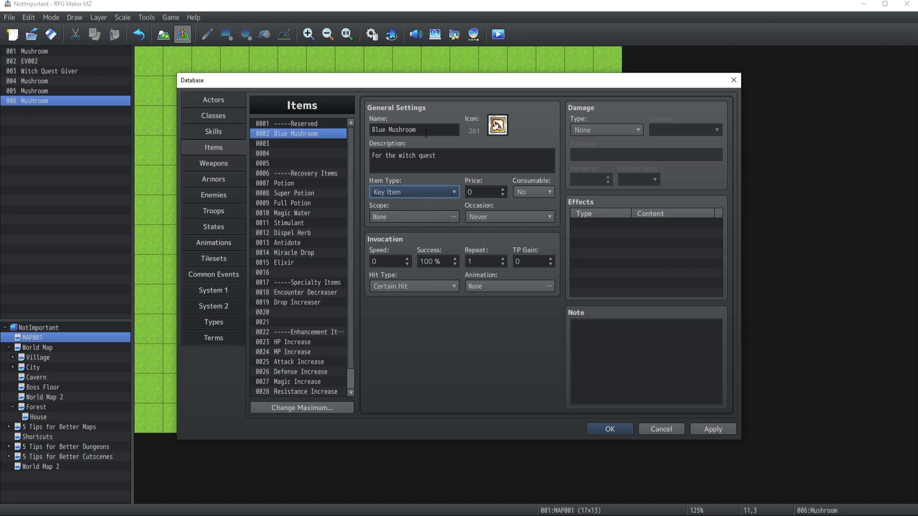
Add a Change Items command giving +1 Blue Mushroom to the mushroom event's page 2
left_click(610, 429)
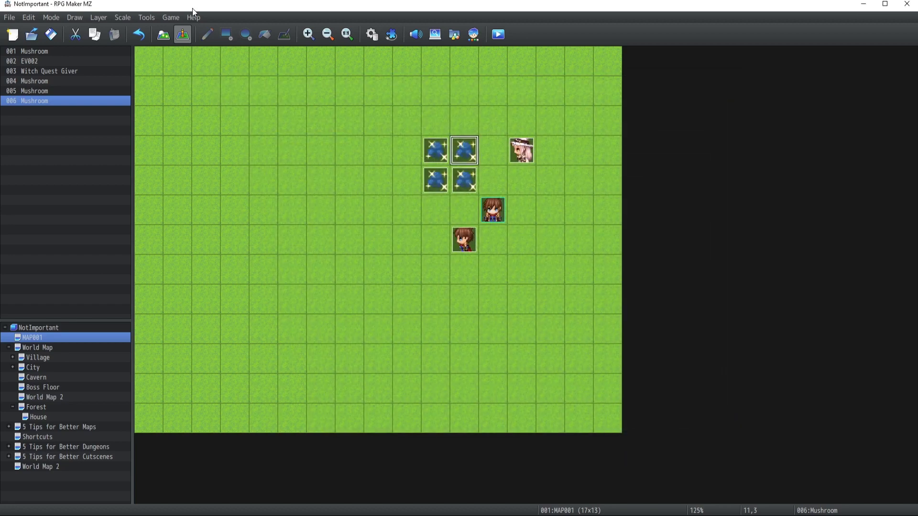
double_click(464, 152)
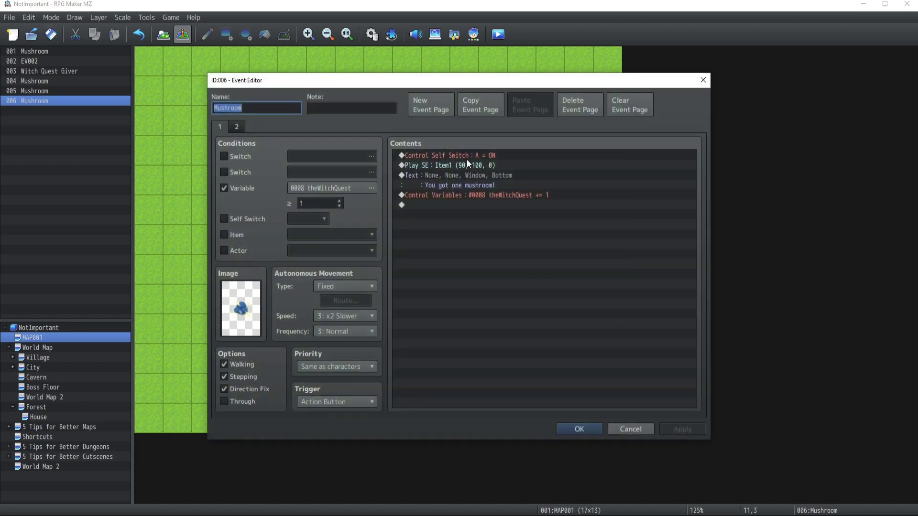
double_click(440, 195)
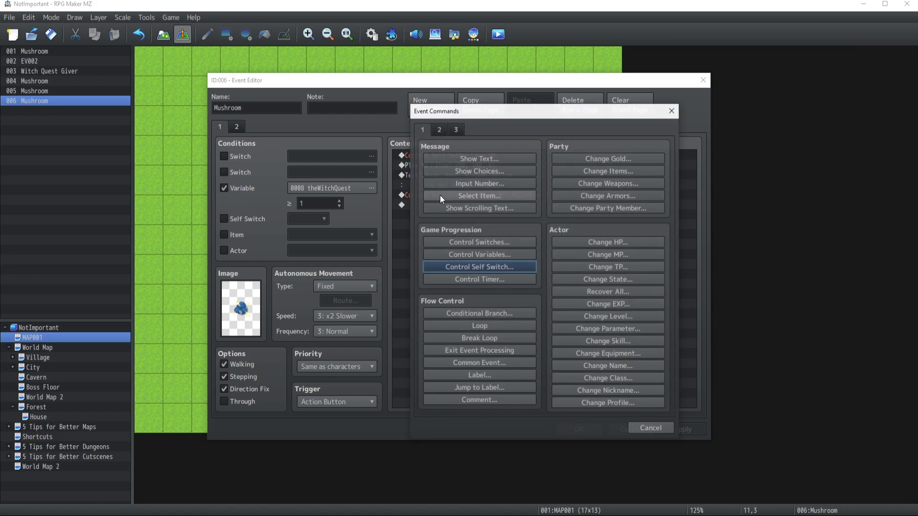
left_click(593, 170)
left_click(534, 231)
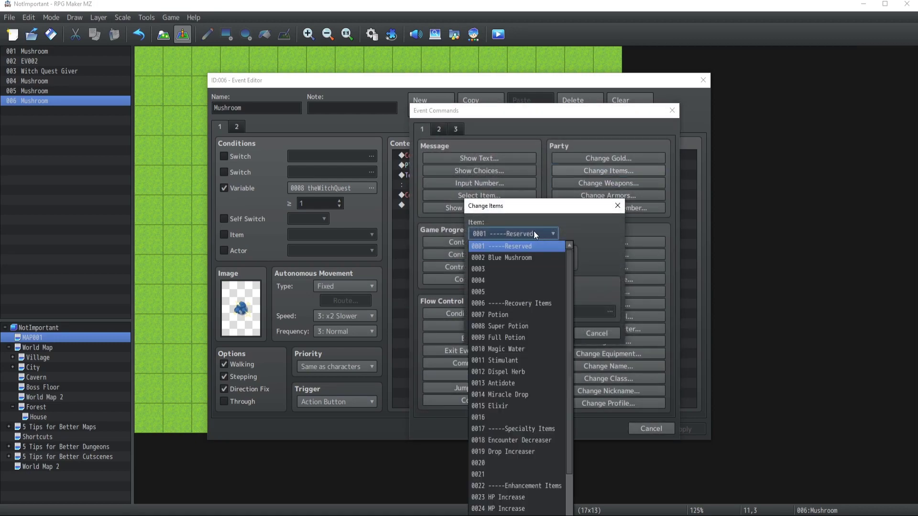
left_click(506, 257)
left_click(536, 333)
left_click(588, 427)
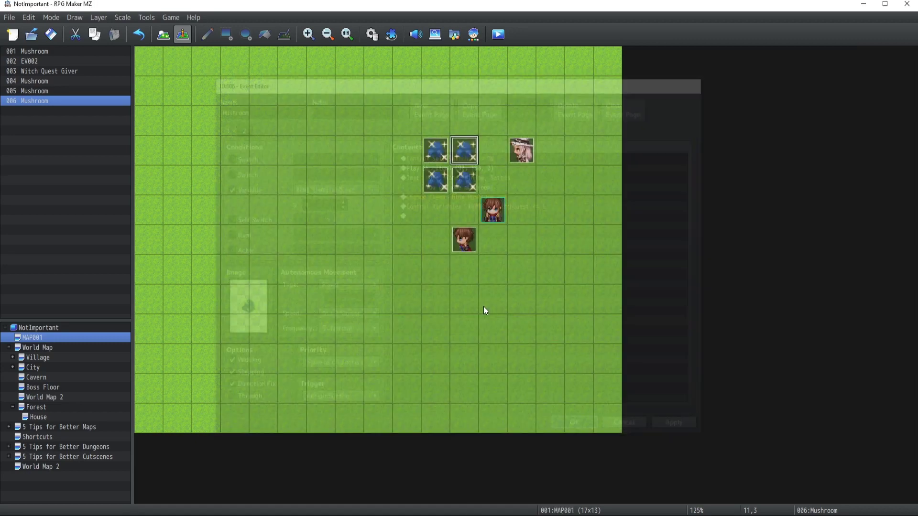
Delete and restore the first mushroom event, then verify its second page
left_click(433, 154)
key("Delete")
key("Delete")
key("Delete")
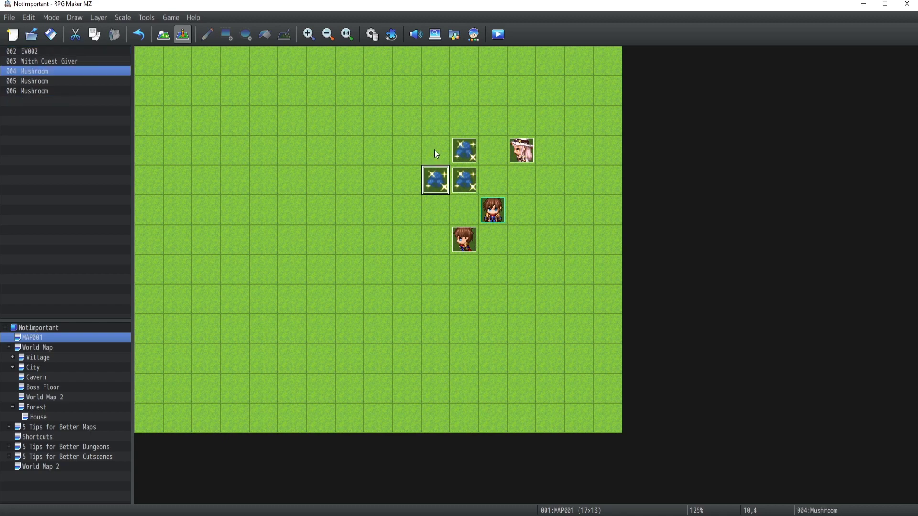
key("ctrl+z")
key("ctrl+z")
key("ctrl+z")
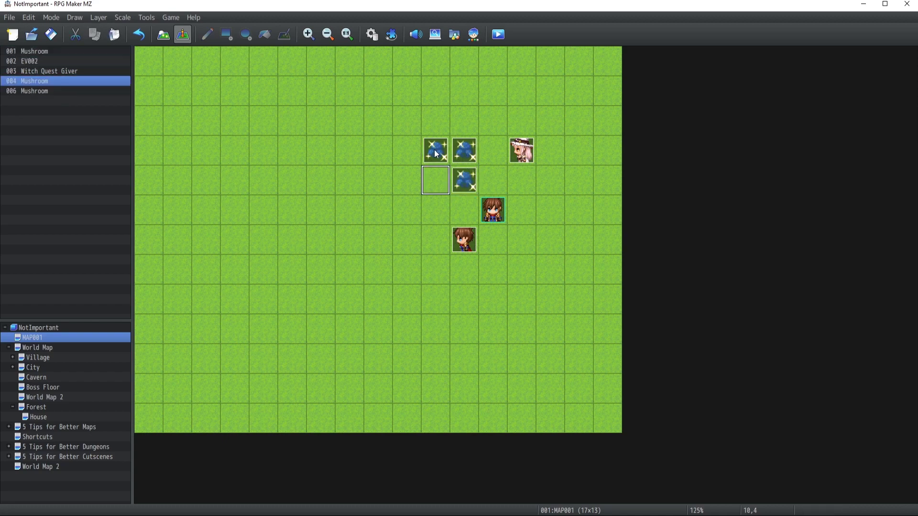
double_click(468, 154)
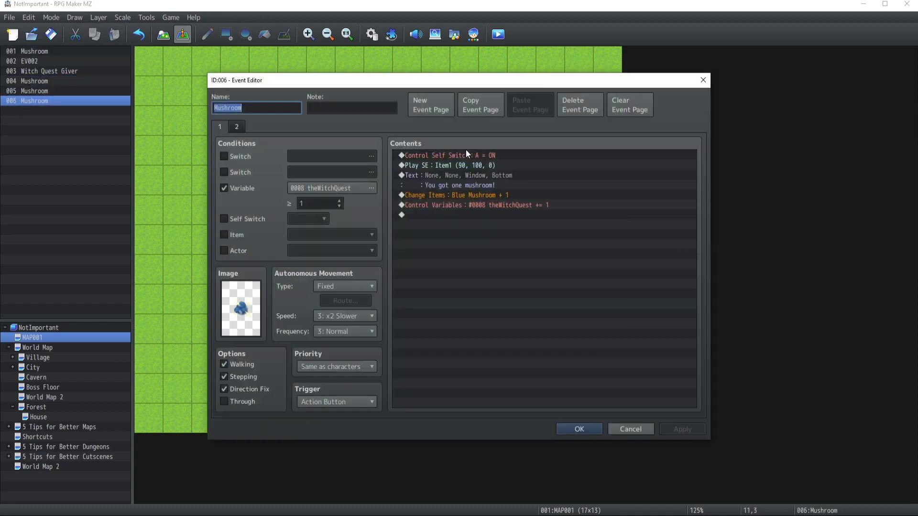
left_click(243, 127)
left_click(631, 428)
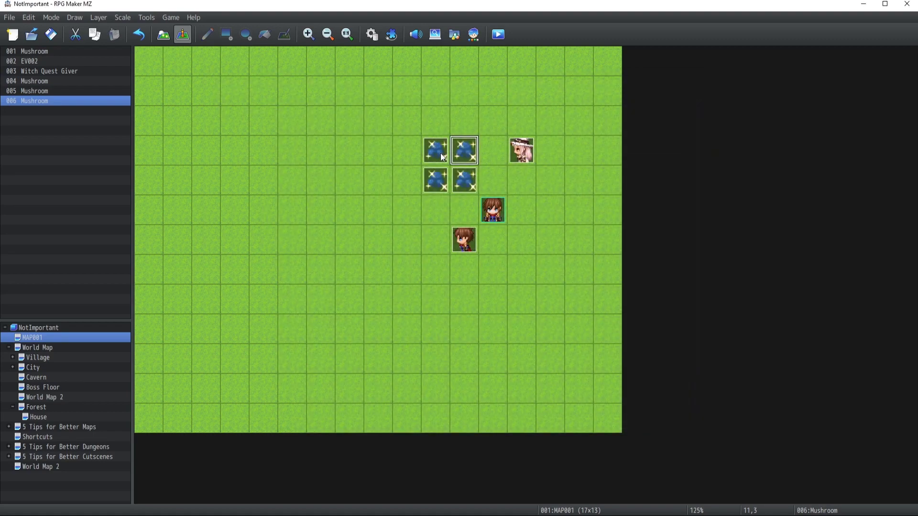
Playtest a new game, first declining and then accepting the witch's mushroom quest
left_click(520, 151)
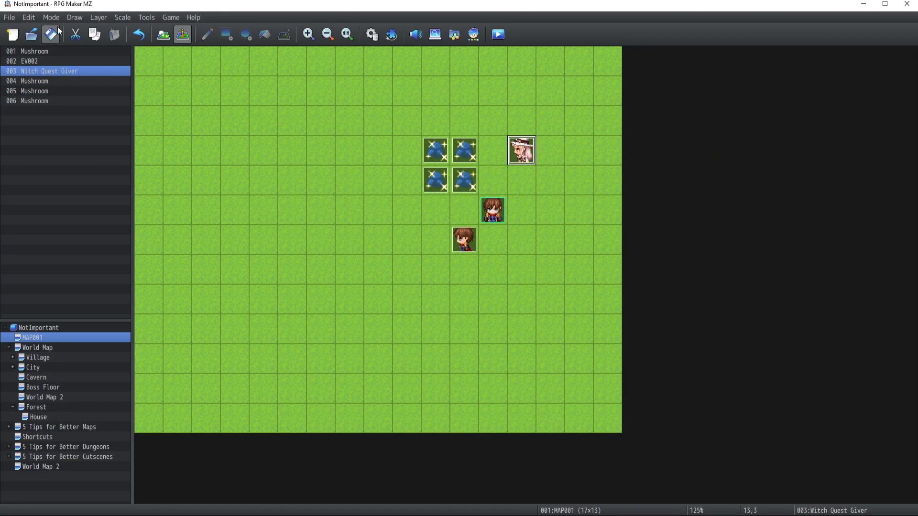
left_click(497, 33)
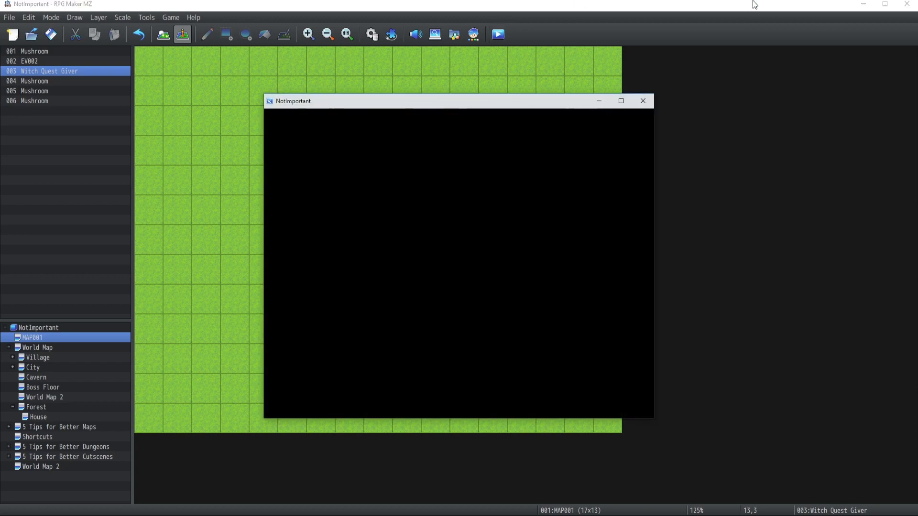
key("Up")
key("Return")
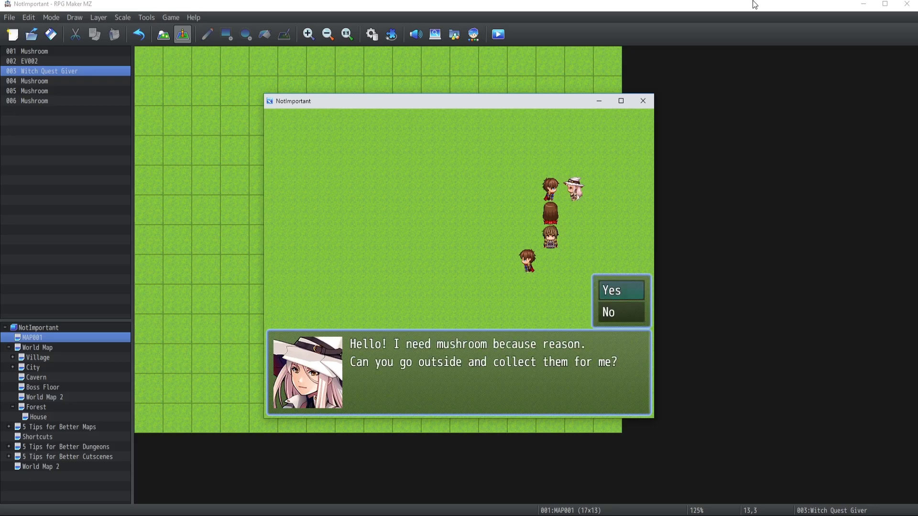
key("Down")
key("Return")
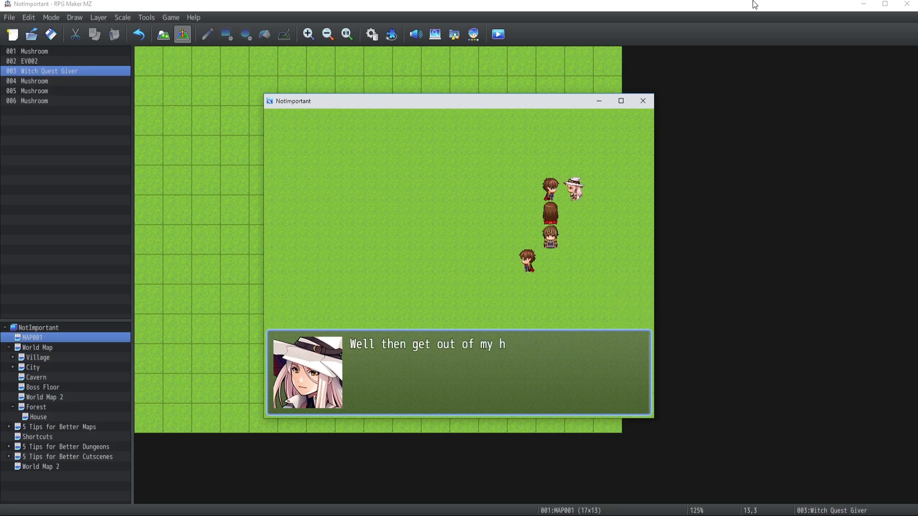
key("Return")
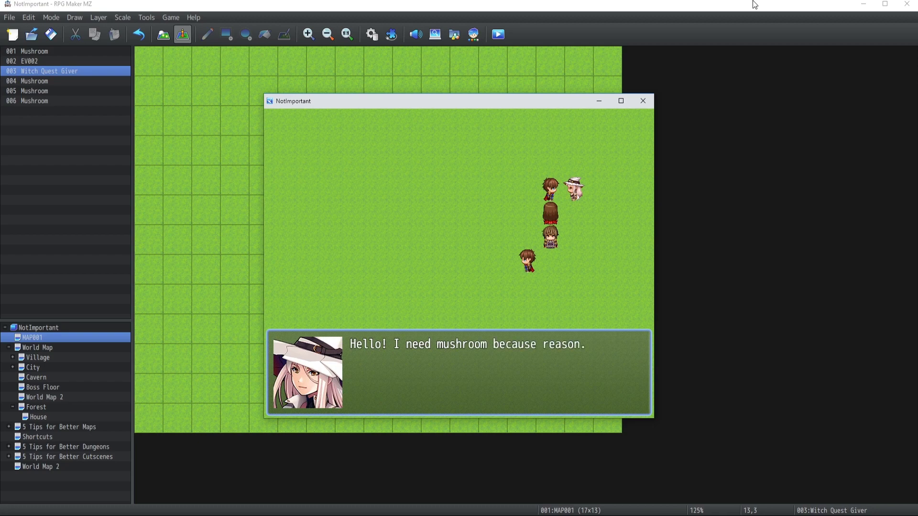
key("Return")
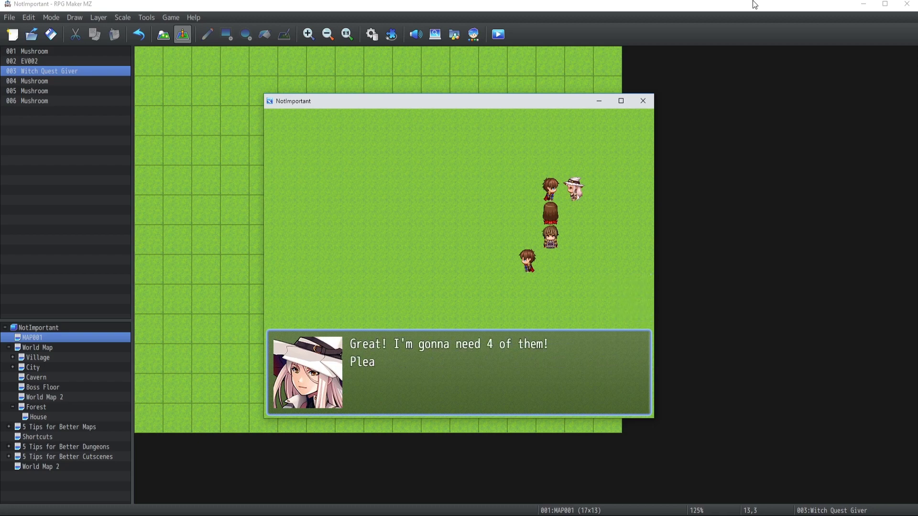
key("Return")
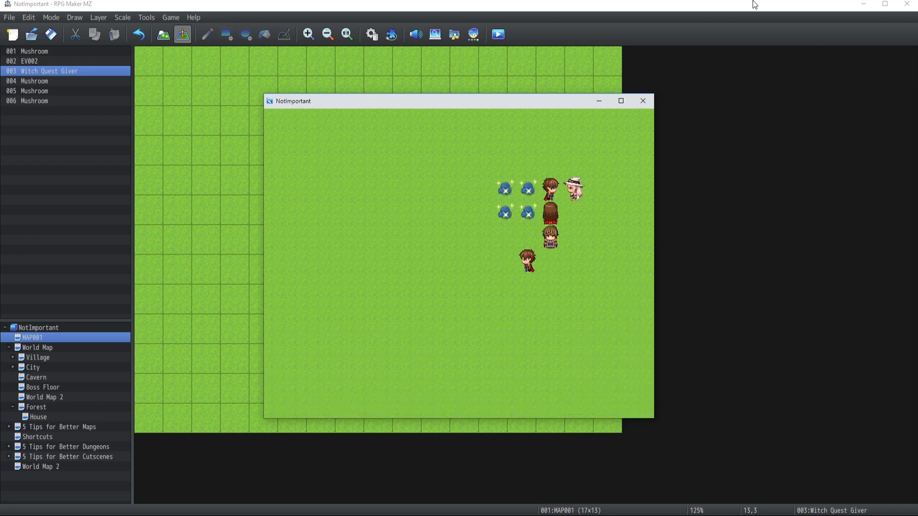
Walk around collecting all four mushrooms in the playtest
key("Return")
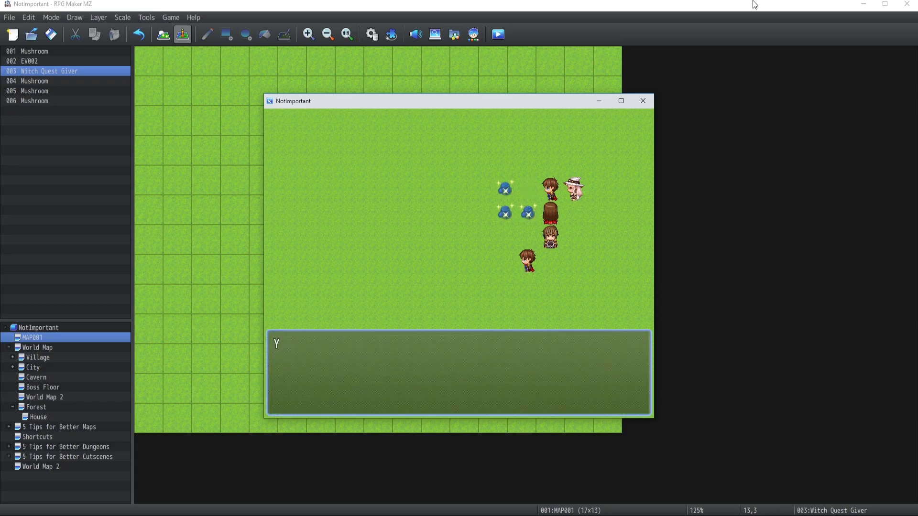
key("Return")
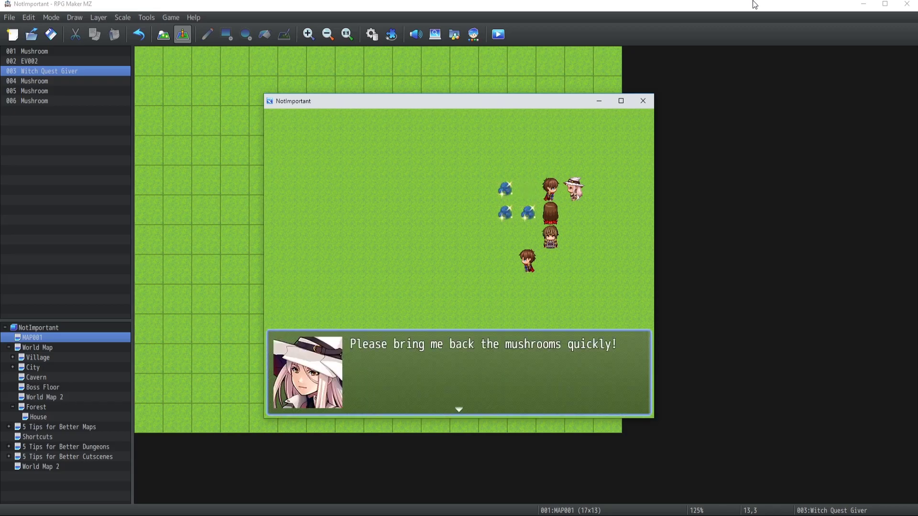
key("Return")
key("Left")
key("Down")
key("Return")
key("Up")
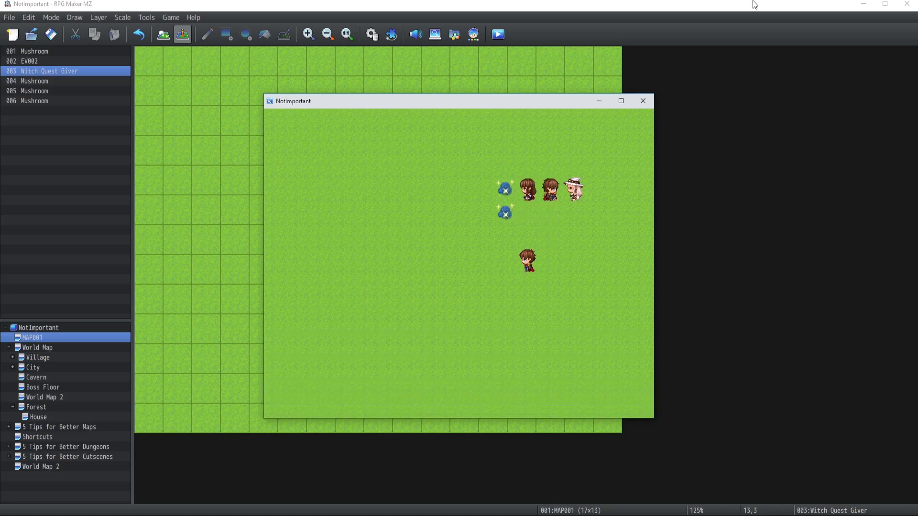
key("Right")
key("Return")
key("Return")
key("Left")
key("Return")
key("Return")
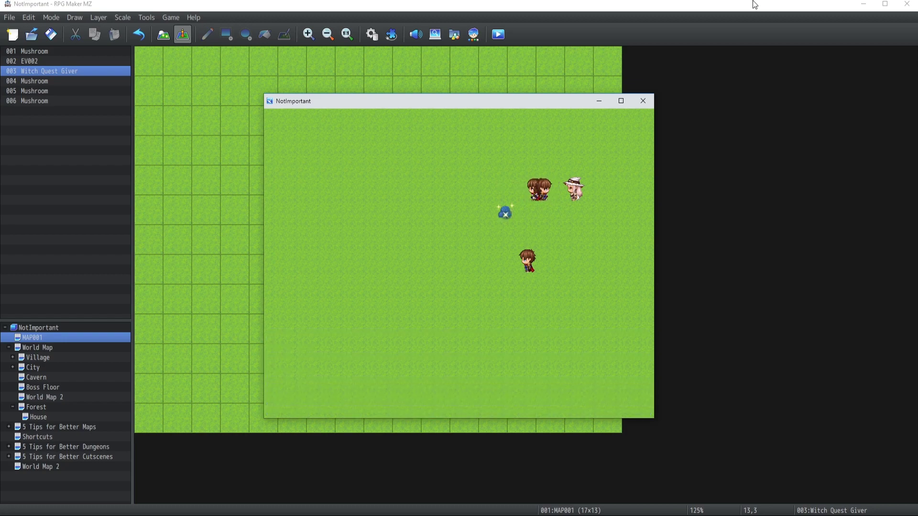
key("Return")
Check the Key Items menu to confirm Blue Mushroom is in the inventory
key("Return")
key("Left")
key("Down")
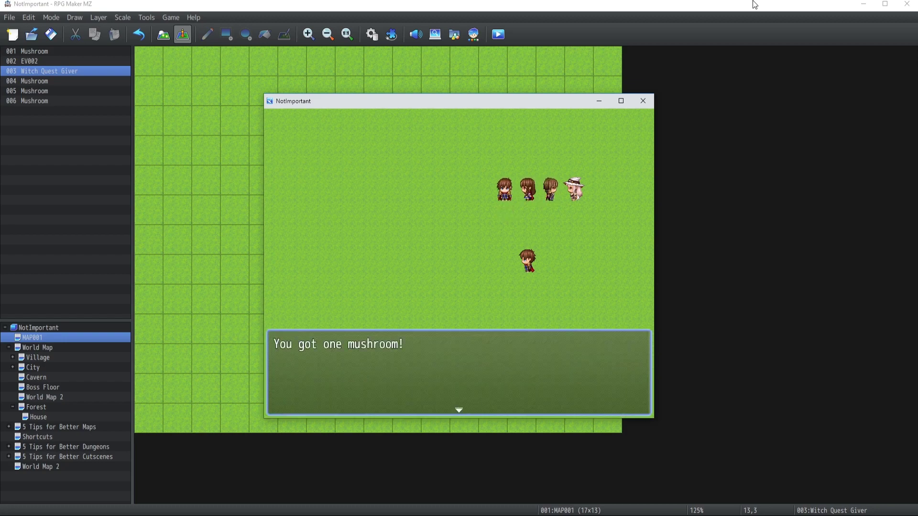
key("Return")
key("Escape")
key("Down")
key("Up")
key("Return")
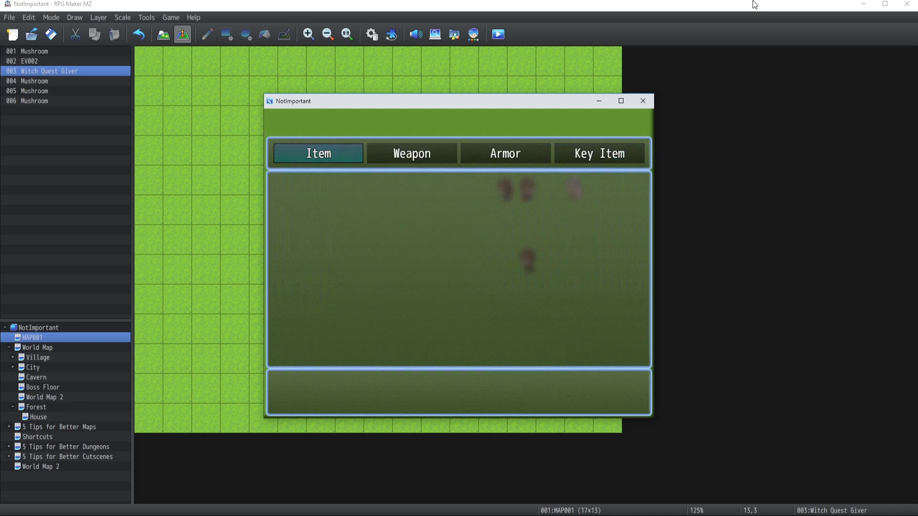
key("Right")
key("Right")
key("Right")
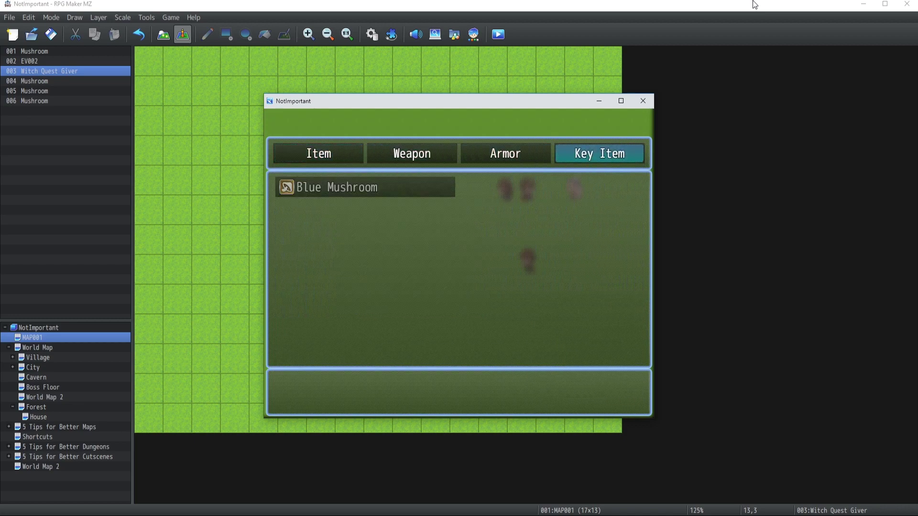
key("Return")
key("Escape")
key("Escape")
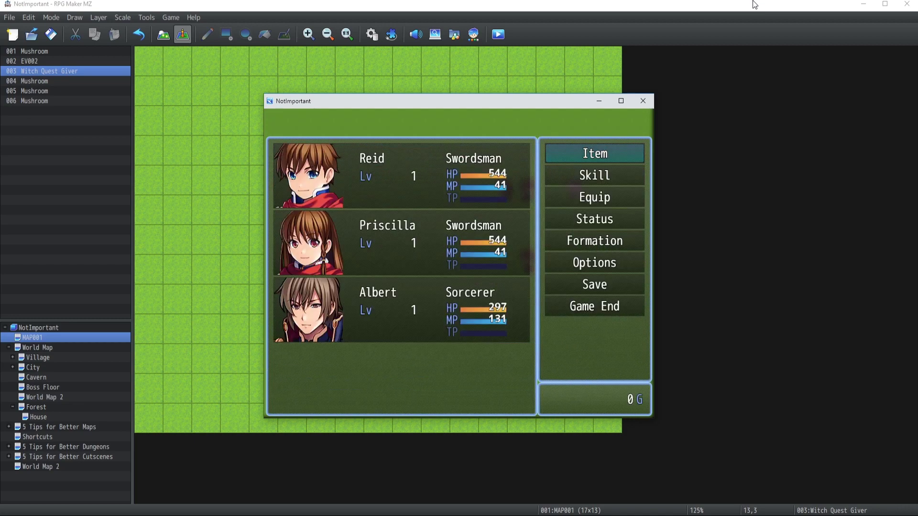
key("Escape")
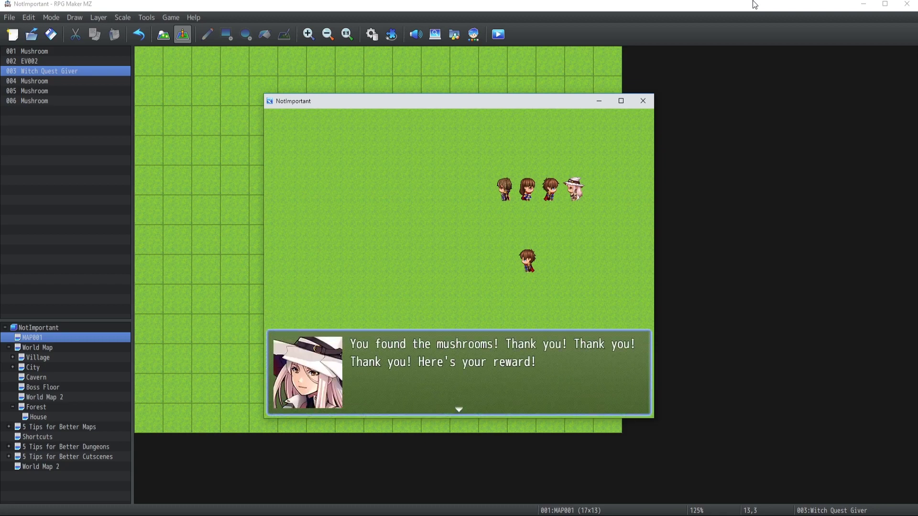
Claim the witch's 100 G reward and confirm the gold in the menu
key("Return")
key("Escape")
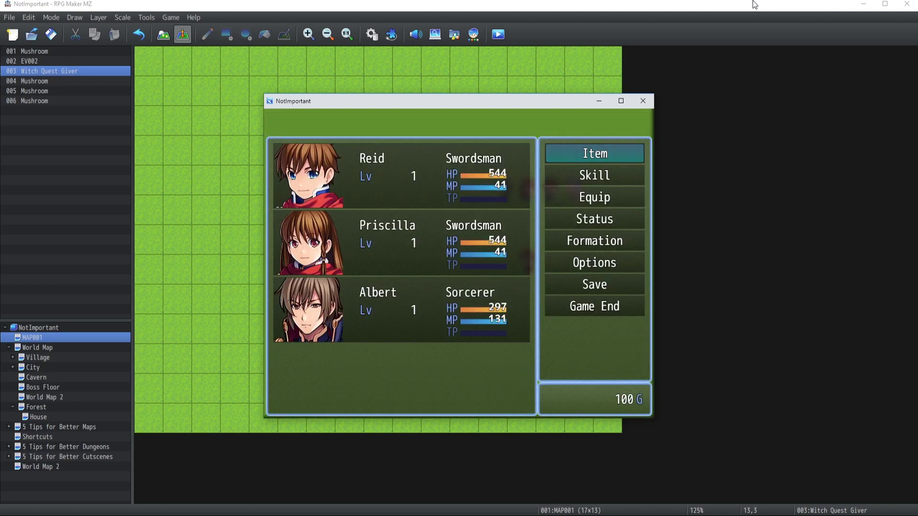
key("Escape")
key("Return")
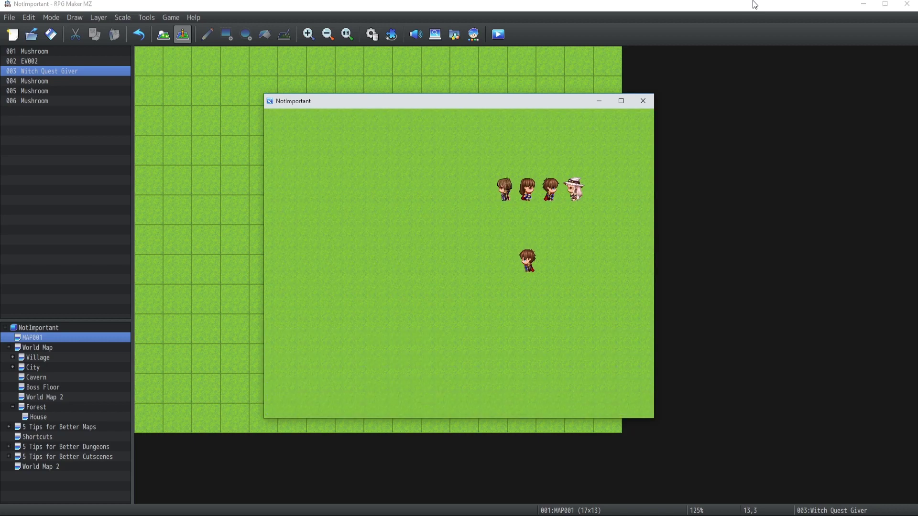
key("Return")
key("Return")
Add a Change Items command decreasing Blue Mushroom by 4 to the witch's page 3
left_click(643, 101)
double_click(522, 149)
left_click(261, 127)
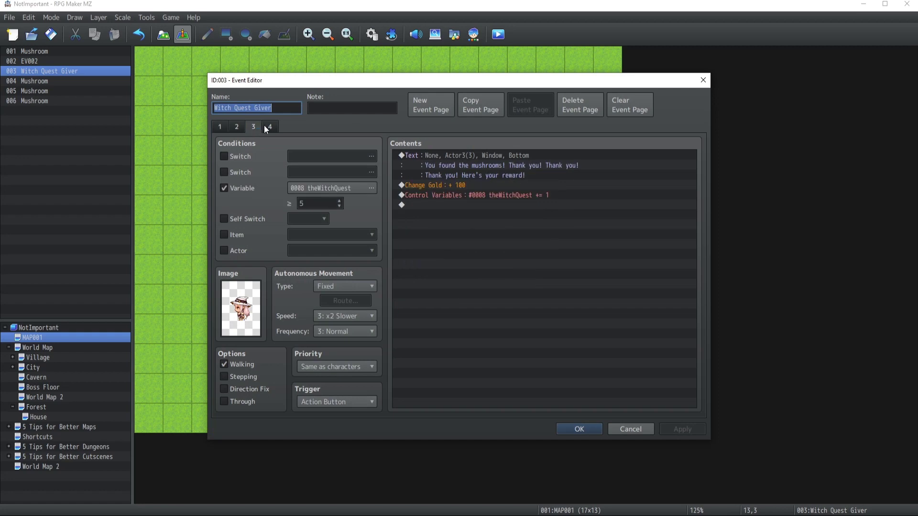
left_click(440, 193)
key("Insert")
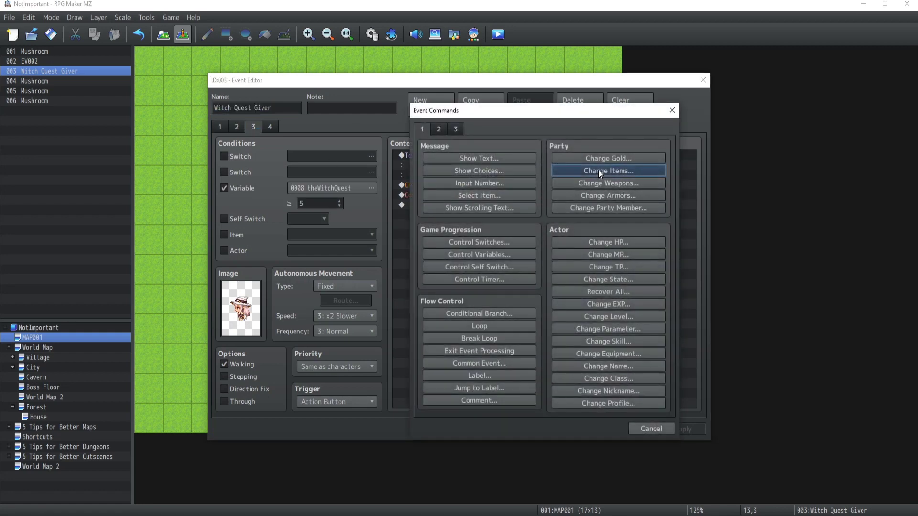
left_click(598, 171)
left_click(531, 263)
left_click(541, 234)
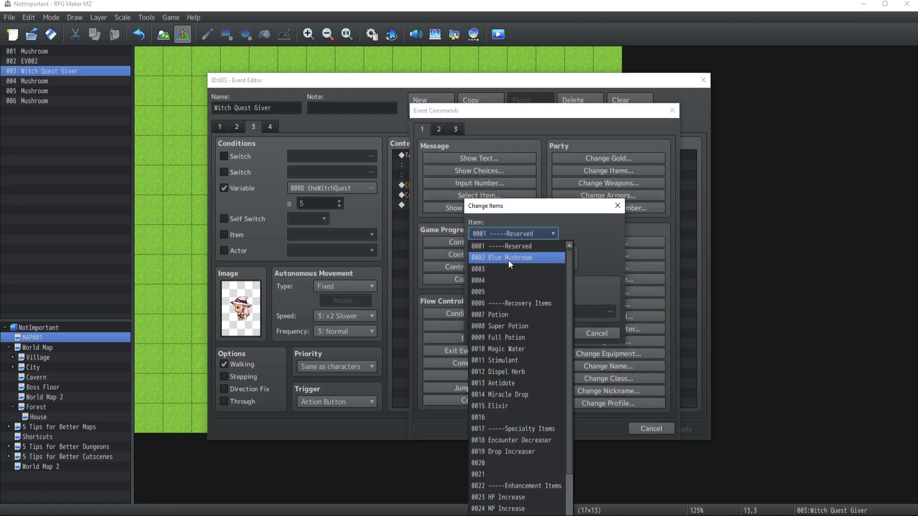
left_click(508, 260)
left_click(540, 296)
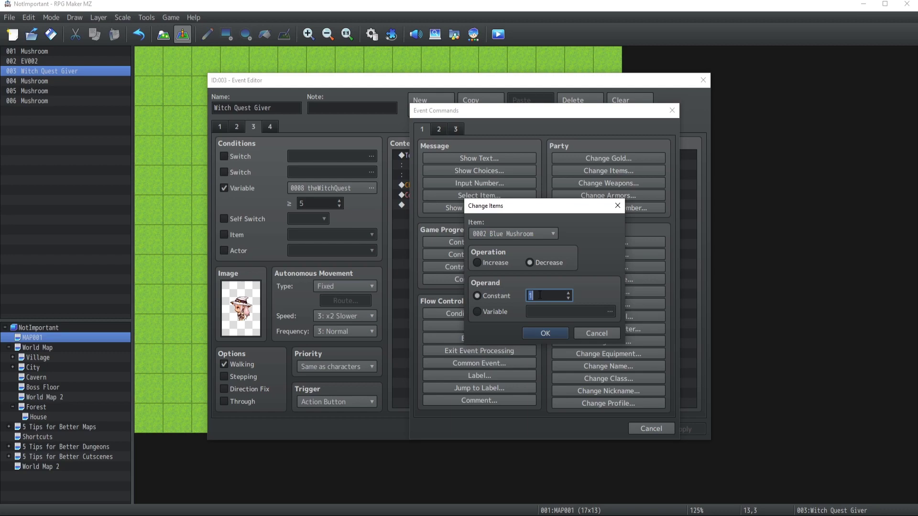
left_click(536, 330)
left_click(600, 429)
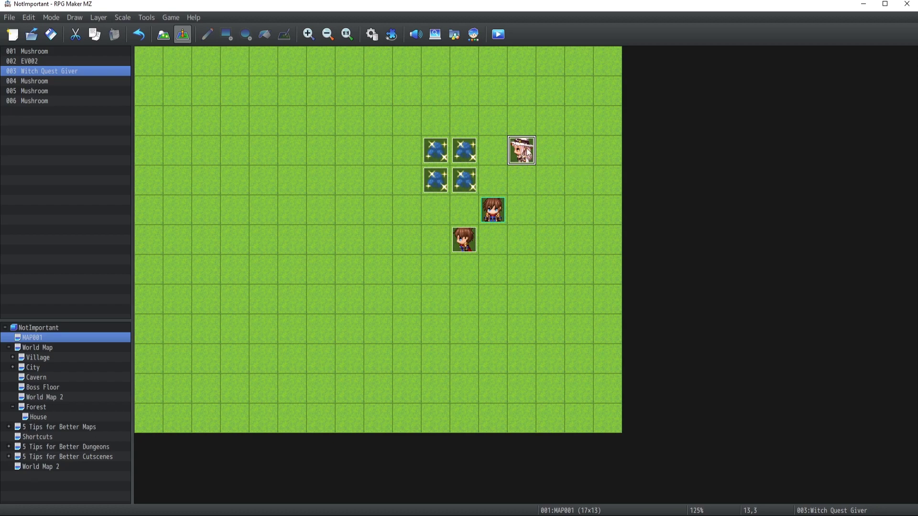
Move the witch event from MAP001 into the House map
key("Delete")
left_click(37, 417)
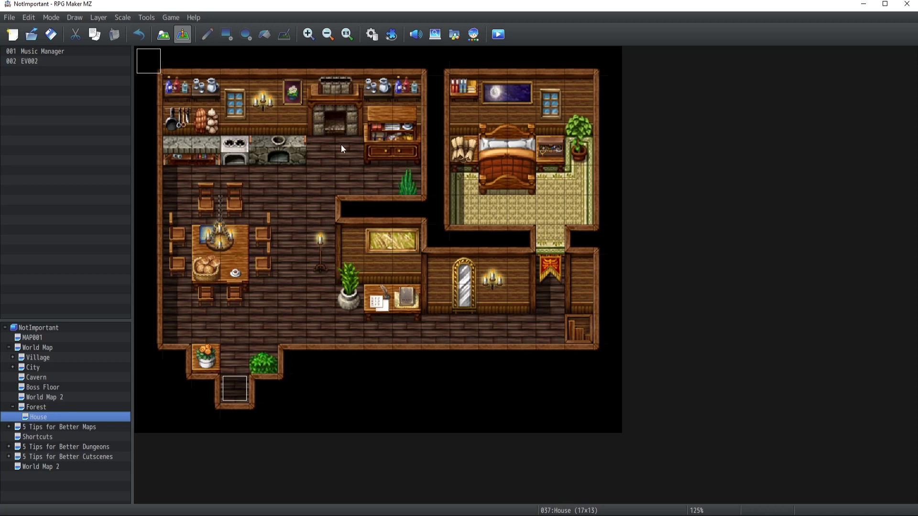
key("ctrl+v")
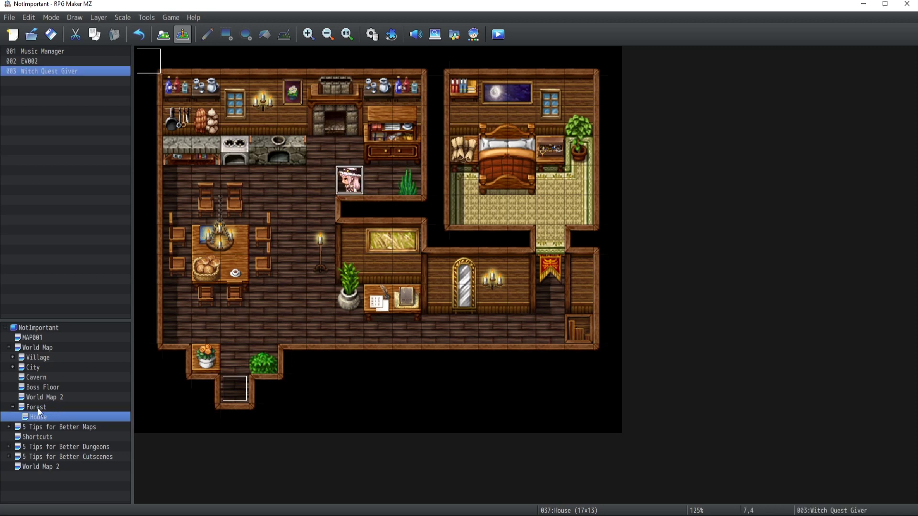
Copy a Mushroom event and paste four copies across the Forest map
left_click(36, 340)
left_click(471, 156)
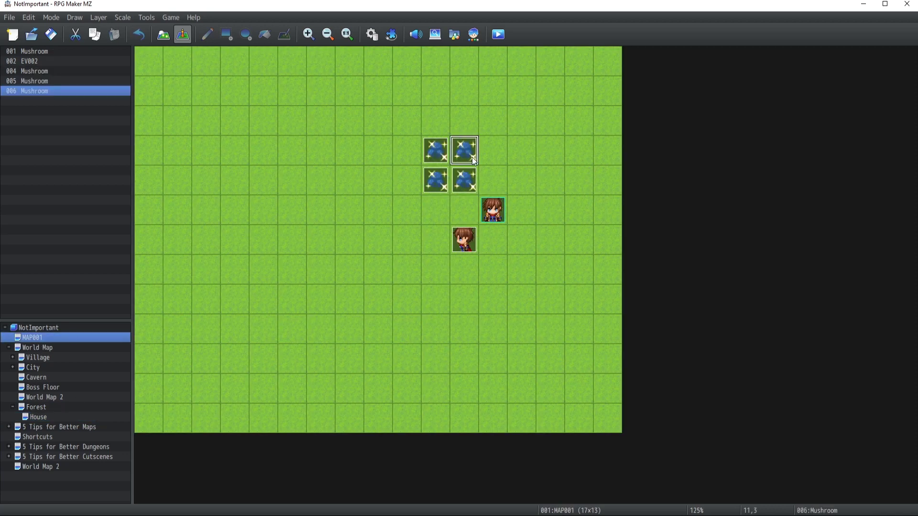
left_click(39, 417)
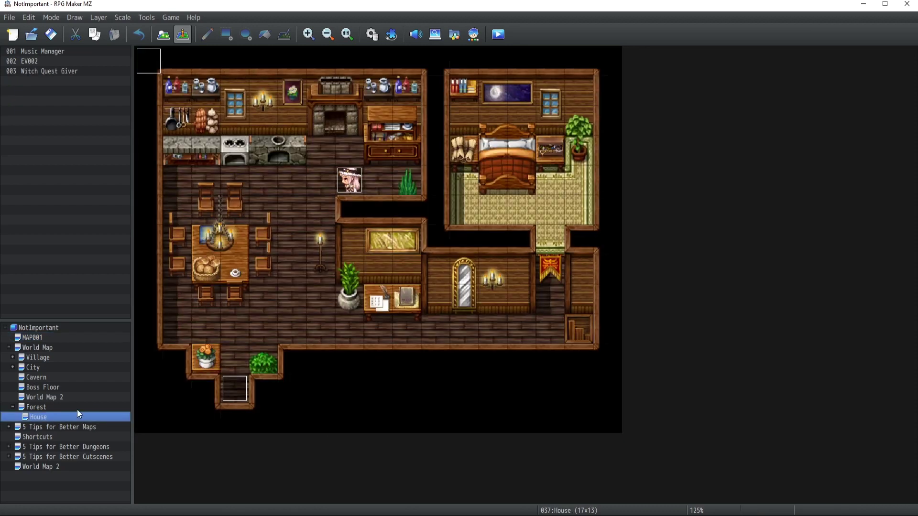
left_click(42, 408)
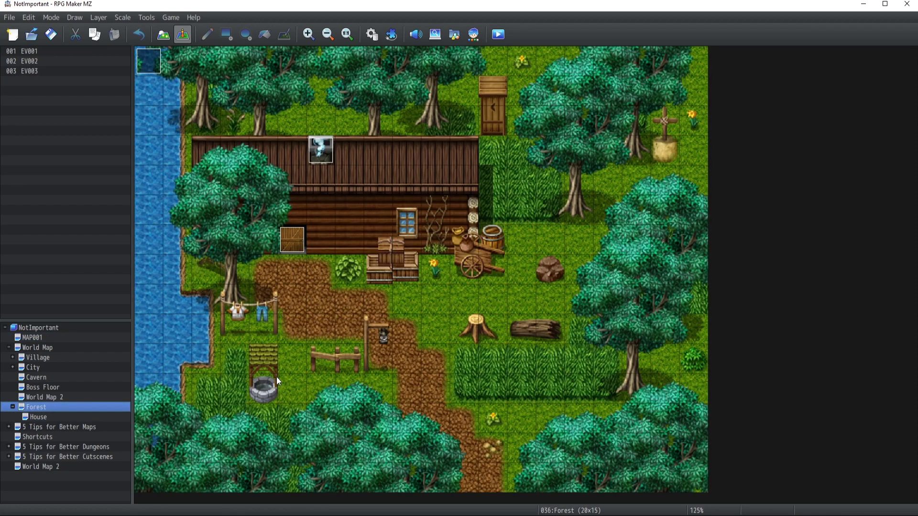
left_click(231, 360)
key("ctrl+v")
left_click(524, 411)
key("ctrl+v")
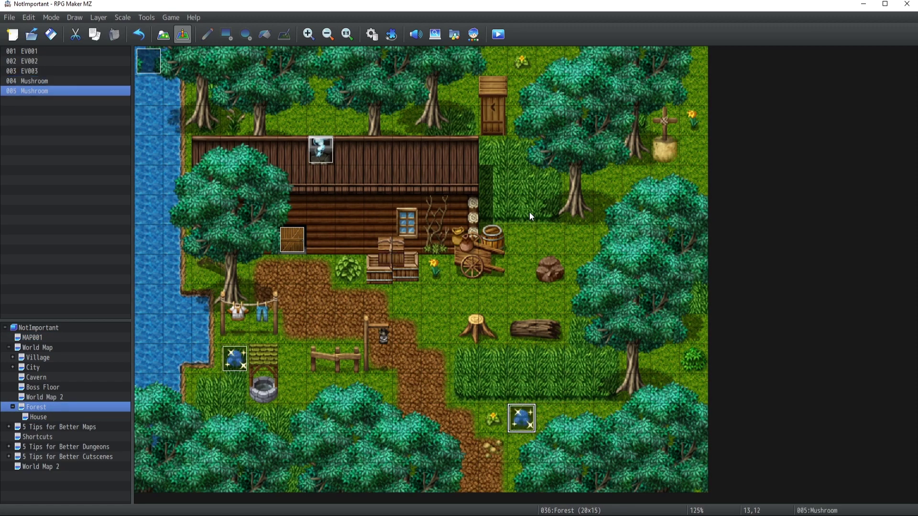
left_click(501, 148)
key("ctrl+v")
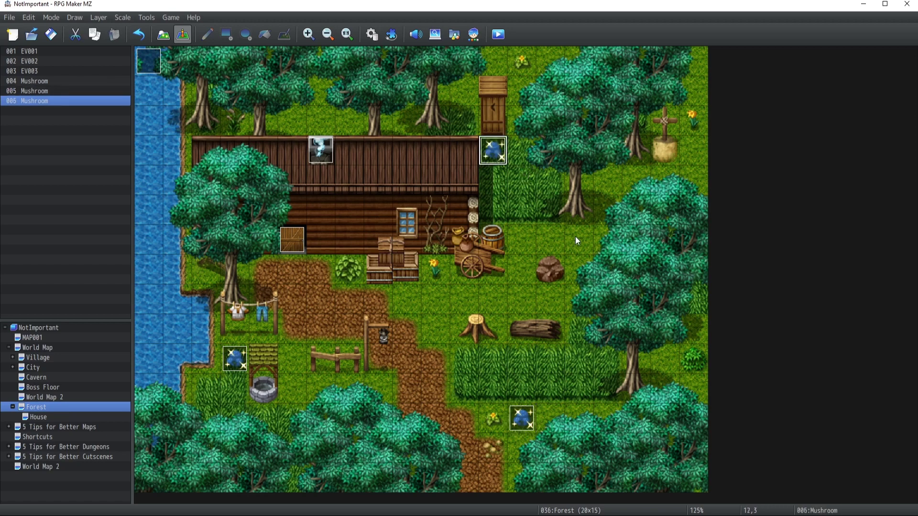
left_click(575, 236)
key("ctrl+v")
left_click(51, 34)
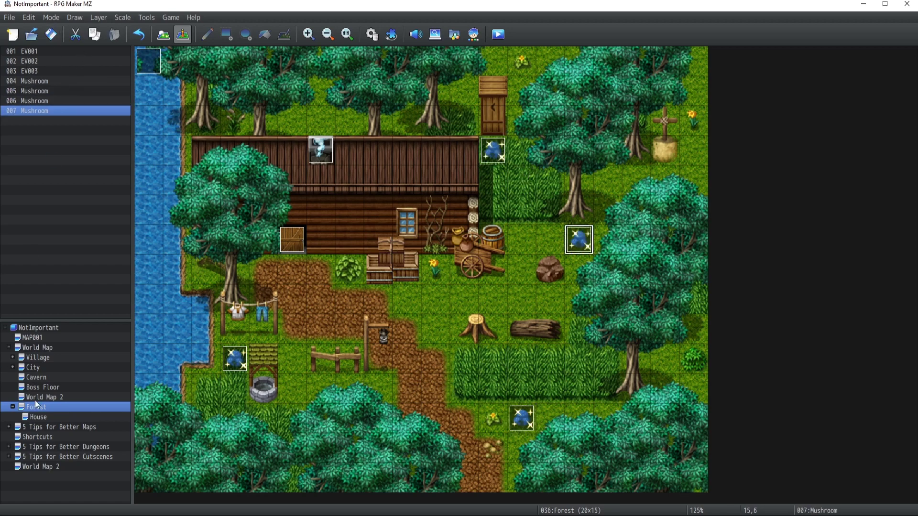
Set the player's starting position on the House floor beside the witch
left_click(38, 417)
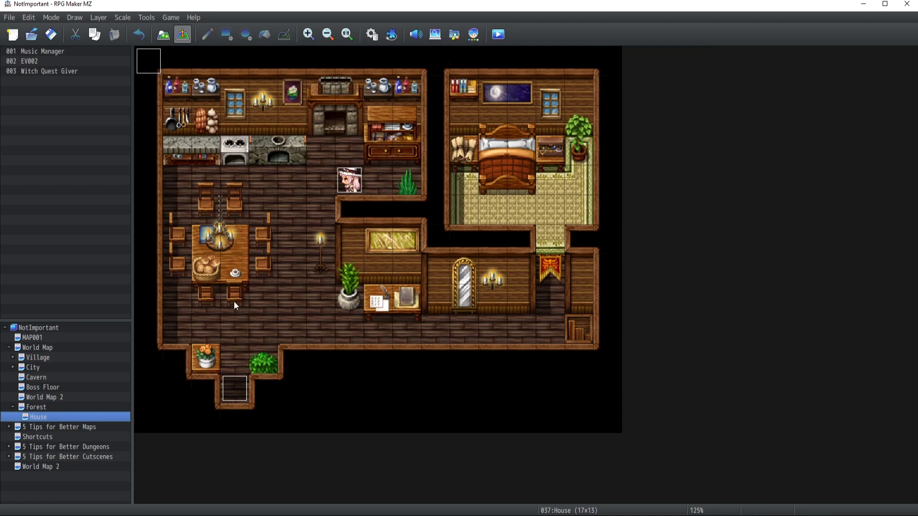
right_click(286, 205)
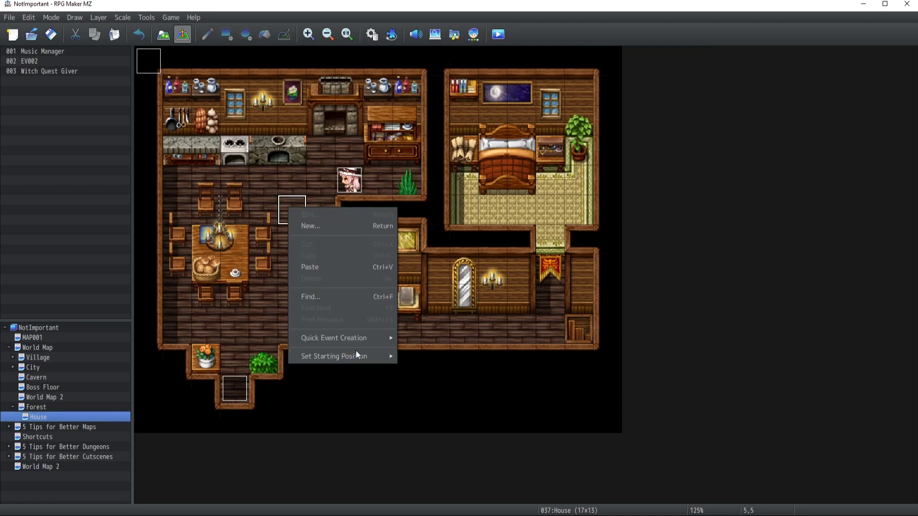
mouse_move(356, 354)
left_click(437, 359)
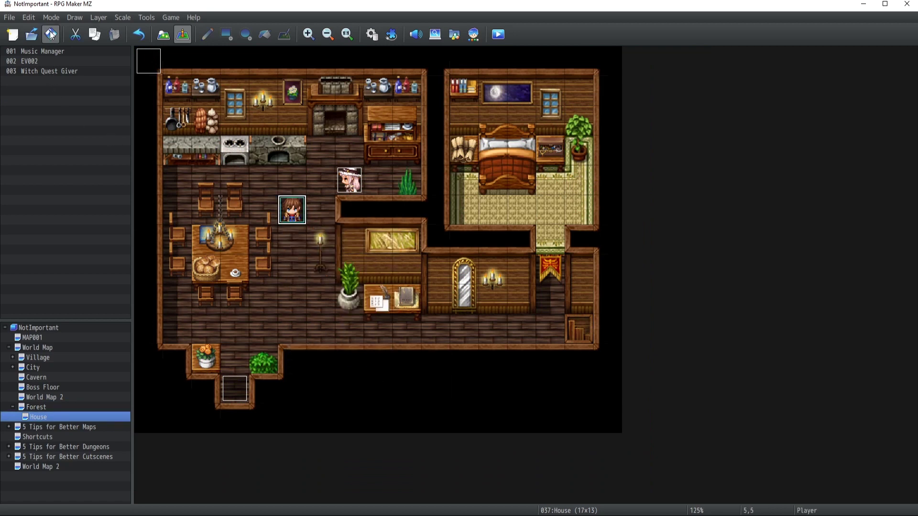
Playtest a new game, accept the witch's quest and walk out into the forest
left_click(498, 34)
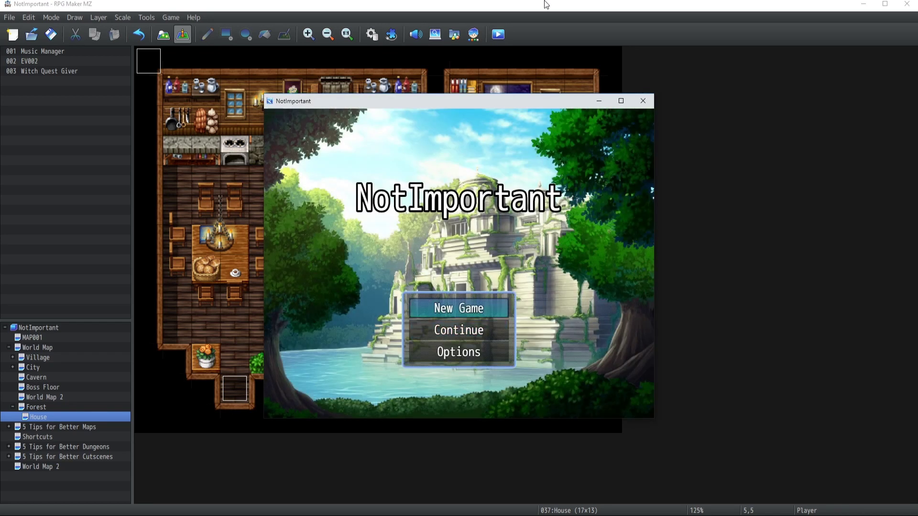
key("Return")
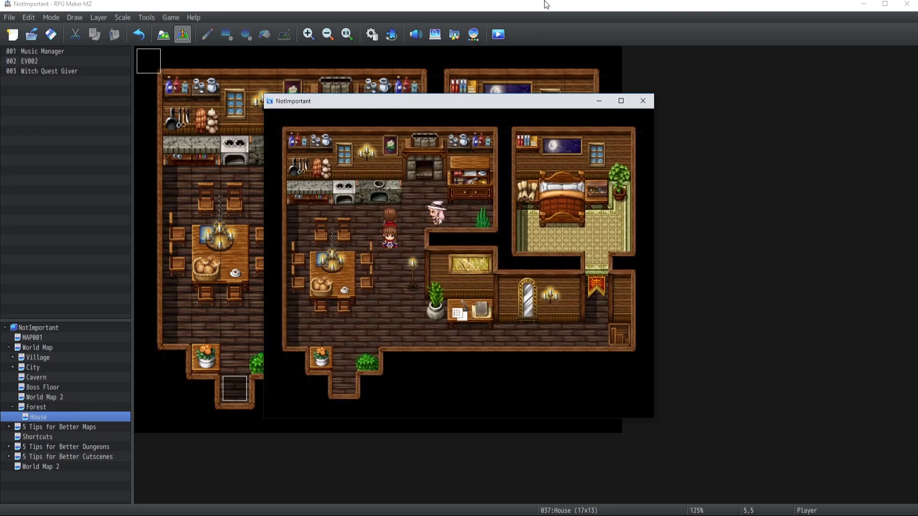
key("Return")
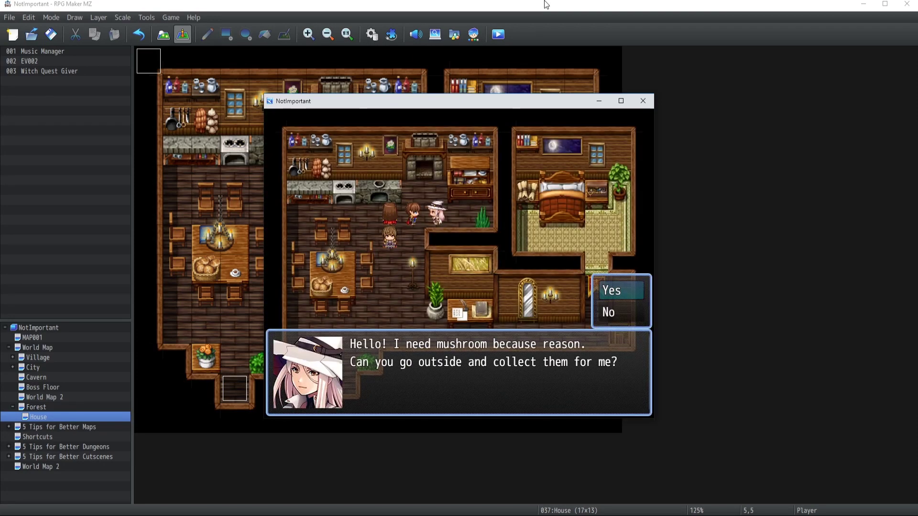
key("Return")
key("Return")
key("Down")
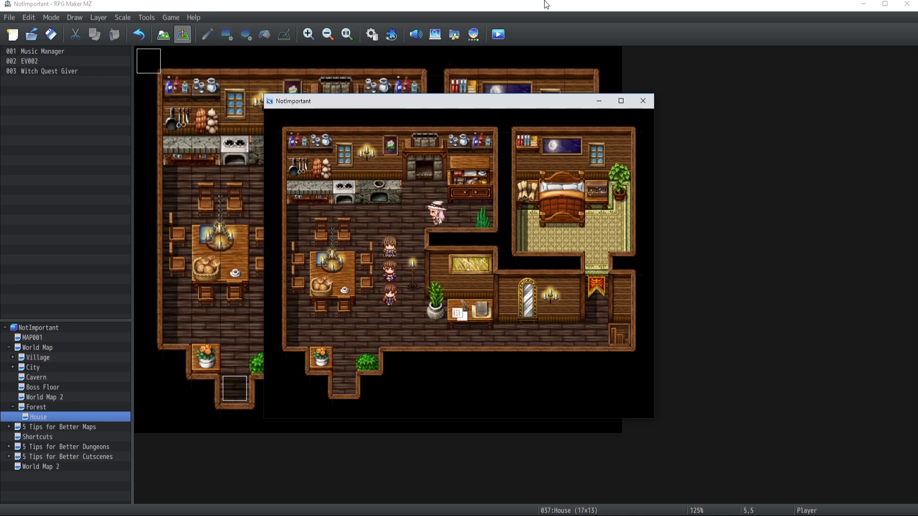
key("Left")
key("Down")
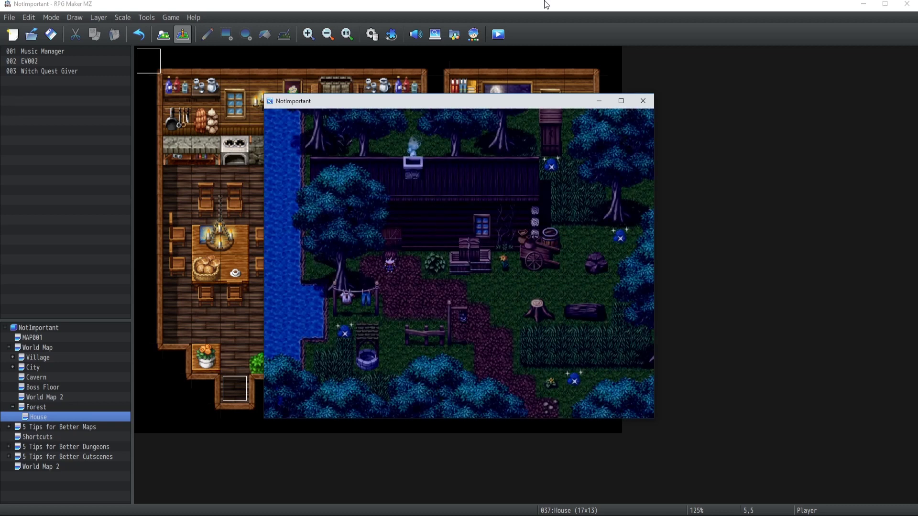
key("Down")
Collect the four forest mushrooms and hand them to the witch for the reward
key("Return")
key("Return")
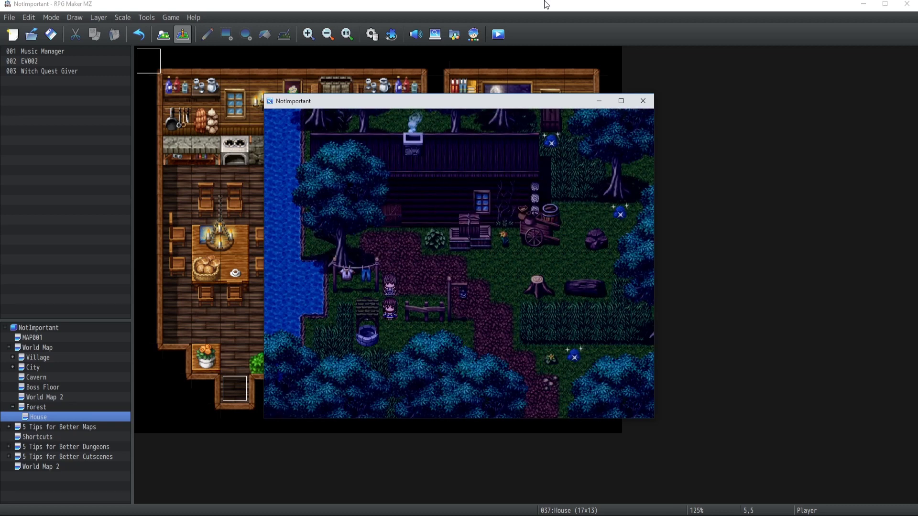
key("Right")
key("Down")
key("Right")
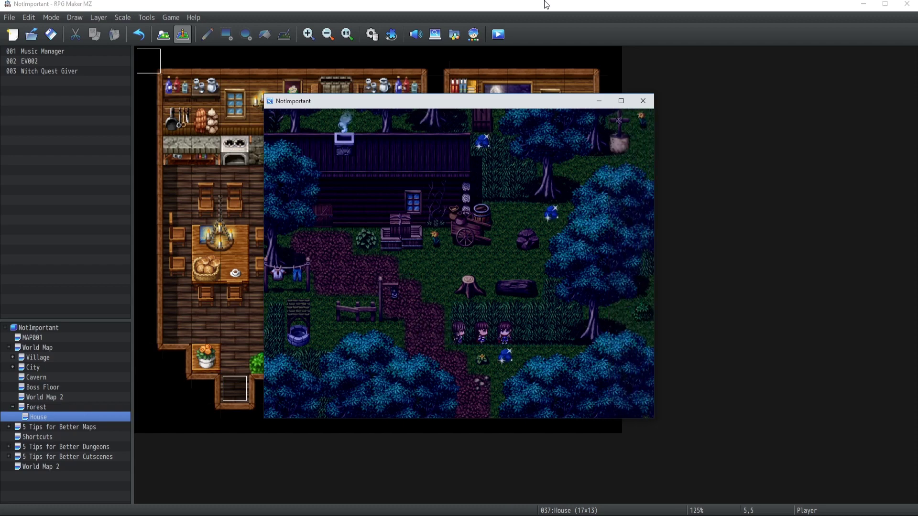
key("Return")
key("Up")
key("Return")
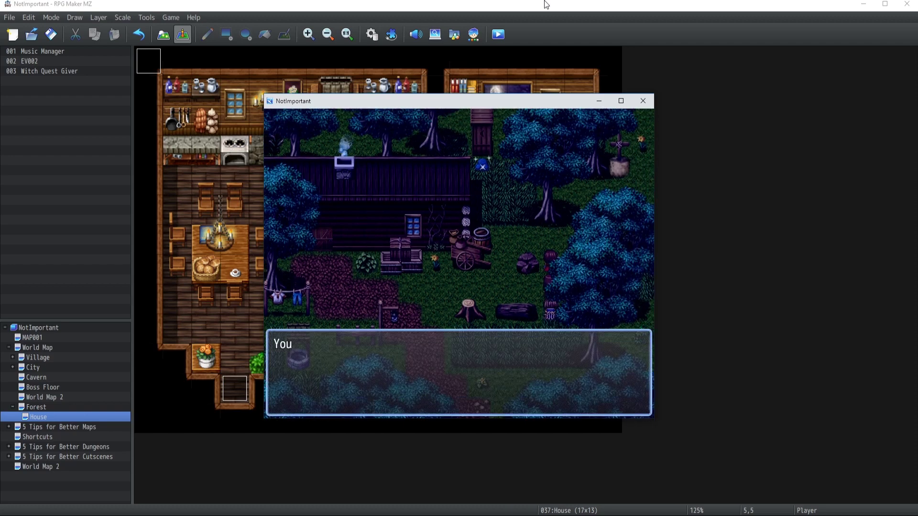
key("Return")
key("Up")
key("Left")
key("Return")
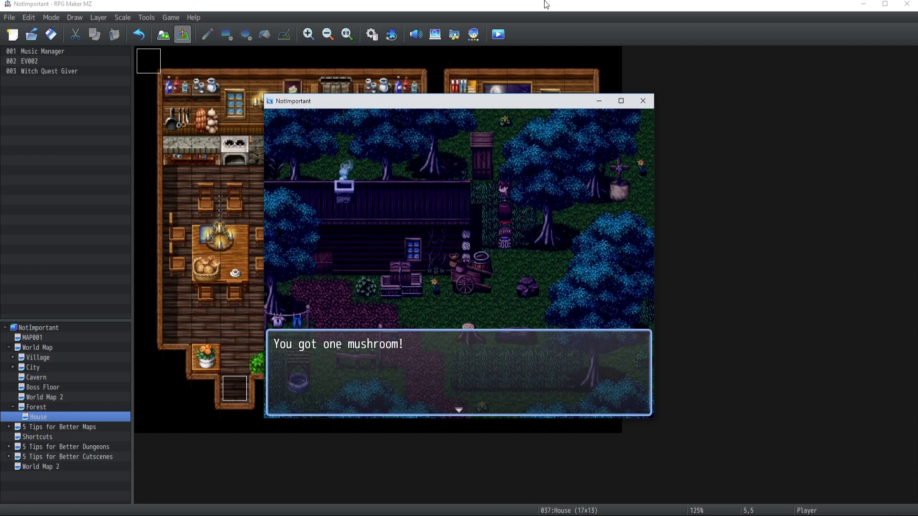
key("Return")
key("Down")
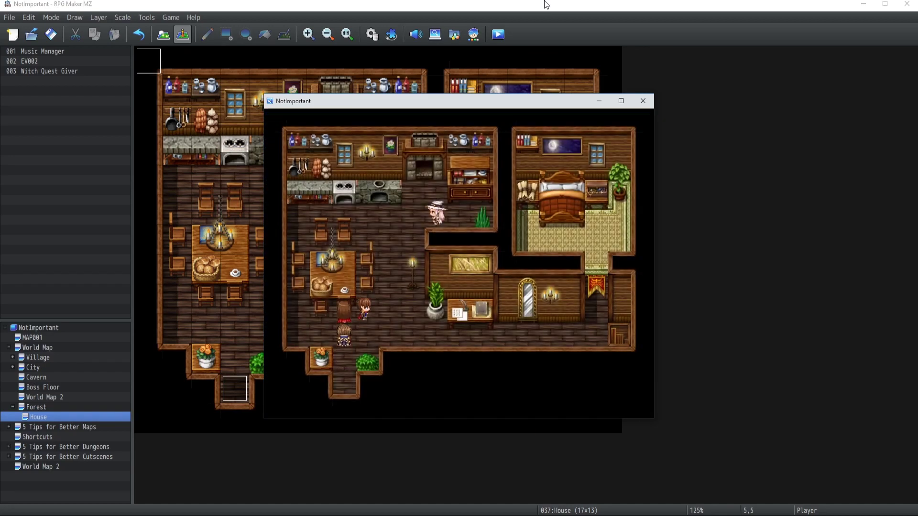
key("Return")
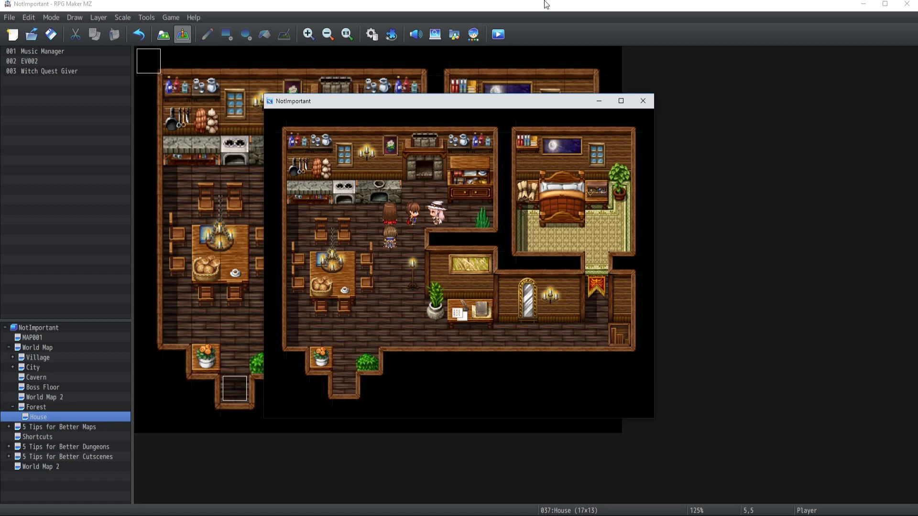
key("Return")
key("Return")
key("Return")
key("alt+F4")
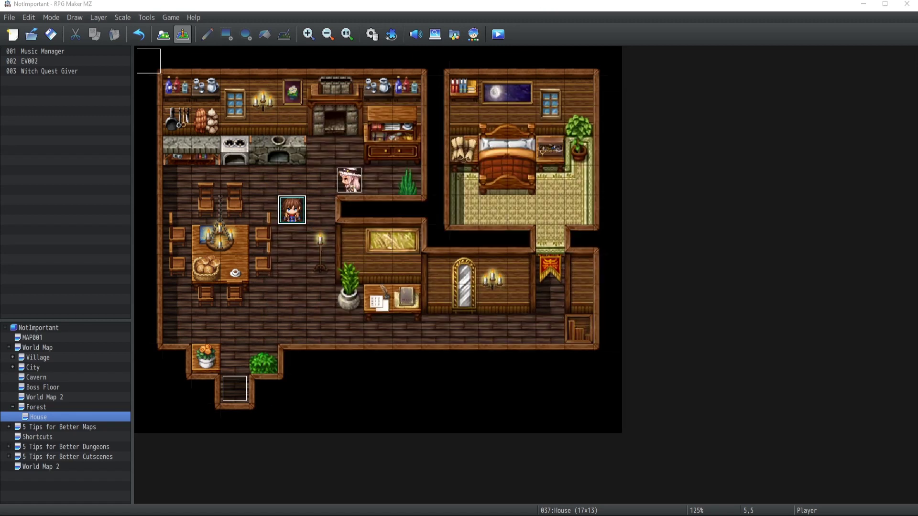